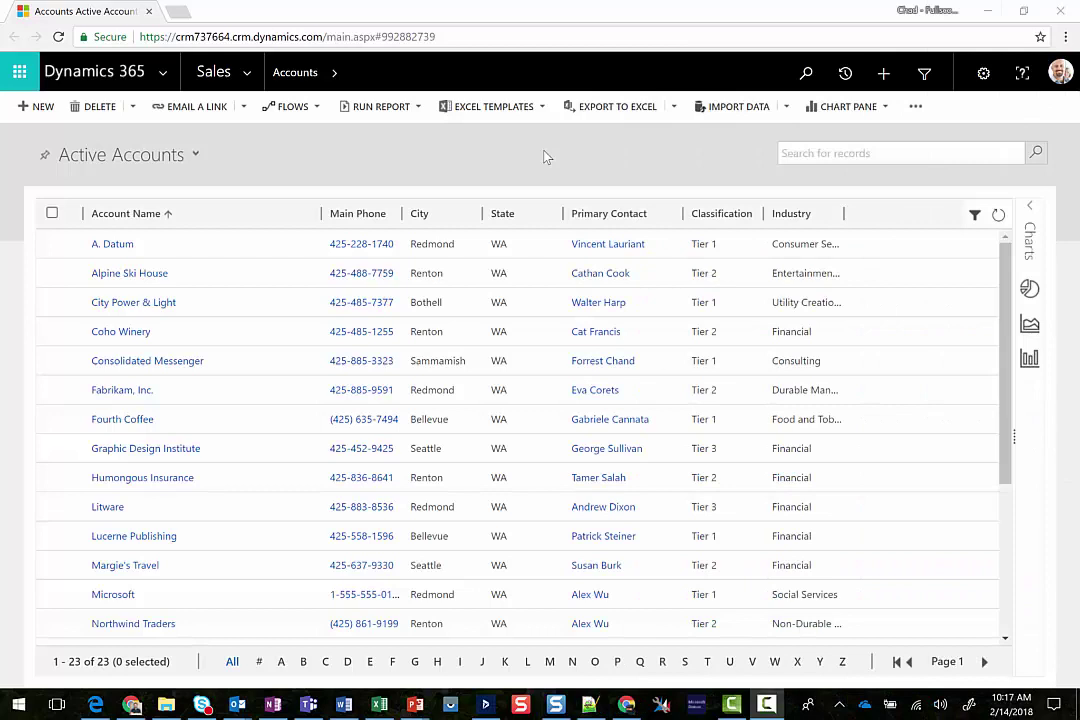
# - Sort the active accounts by Account Name in ascending order, with City in descending order as an additional sort
pyautogui.click(257, 224)
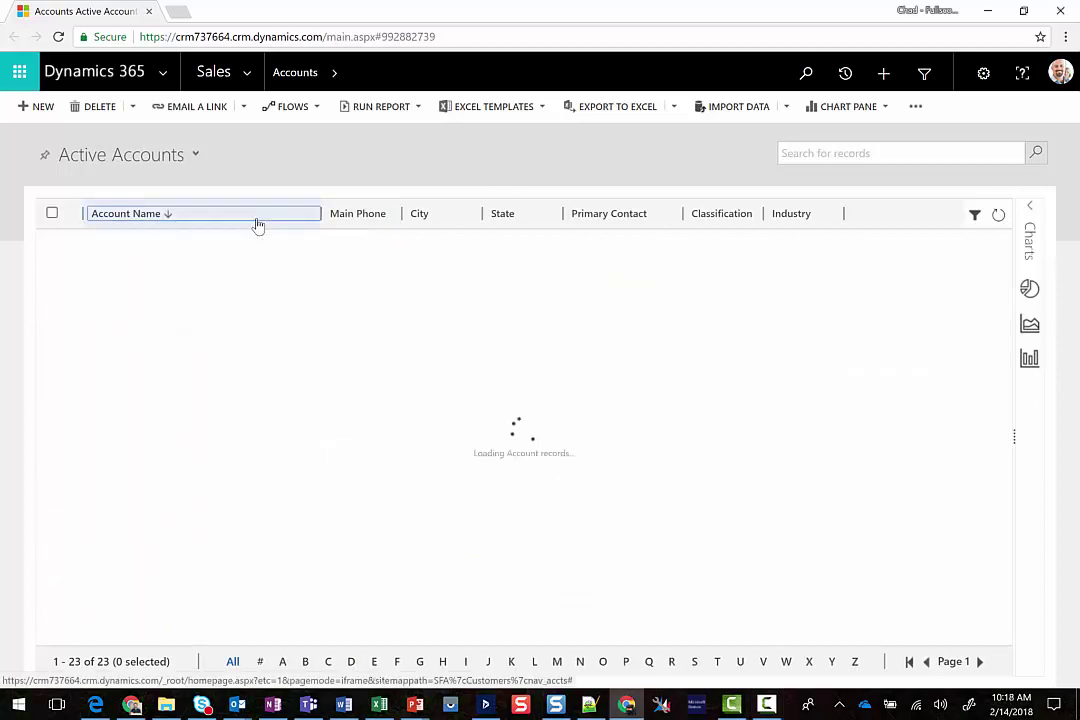
pyautogui.click(233, 226)
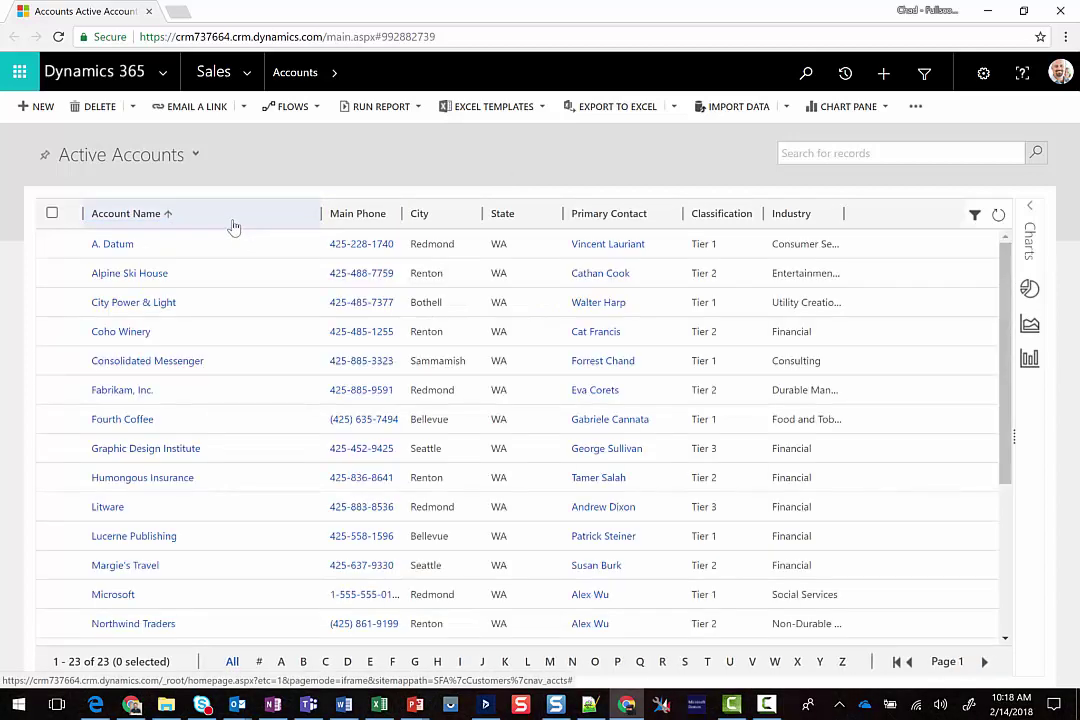
pyautogui.keyDown('shift'); pyautogui.click(431, 222); pyautogui.keyUp('shift')
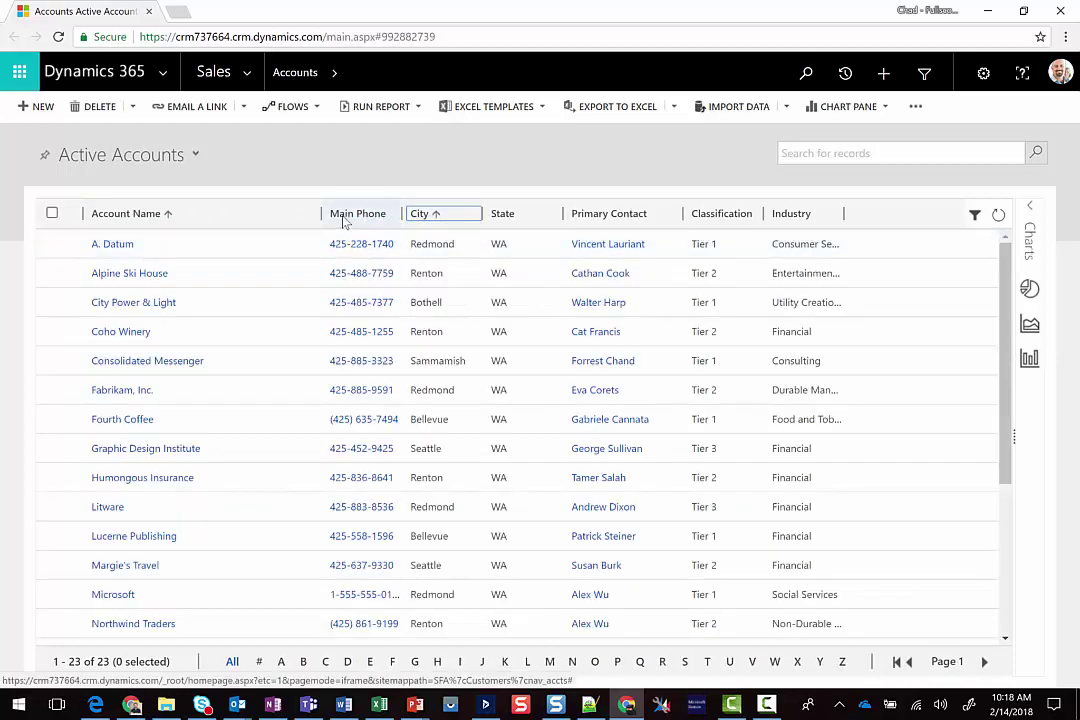
pyautogui.keyDown('shift'); pyautogui.click(442, 222); pyautogui.keyUp('shift')
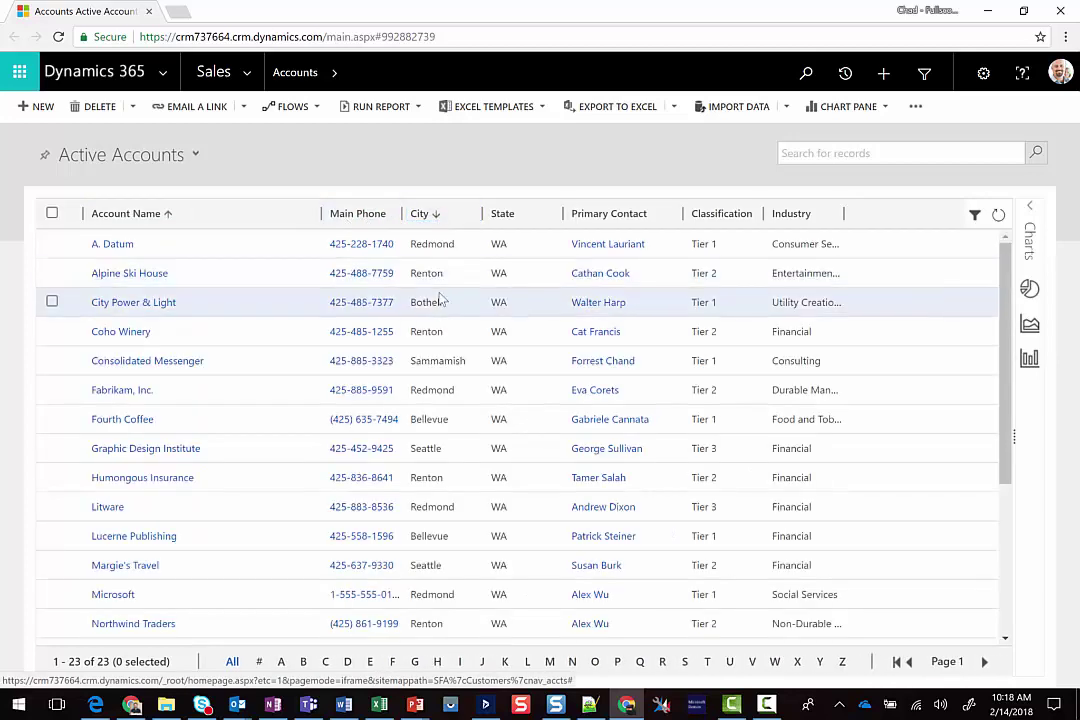
# - Turn on column filtering for the accounts list and apply a custom filter to the State column
pyautogui.click(975, 218)
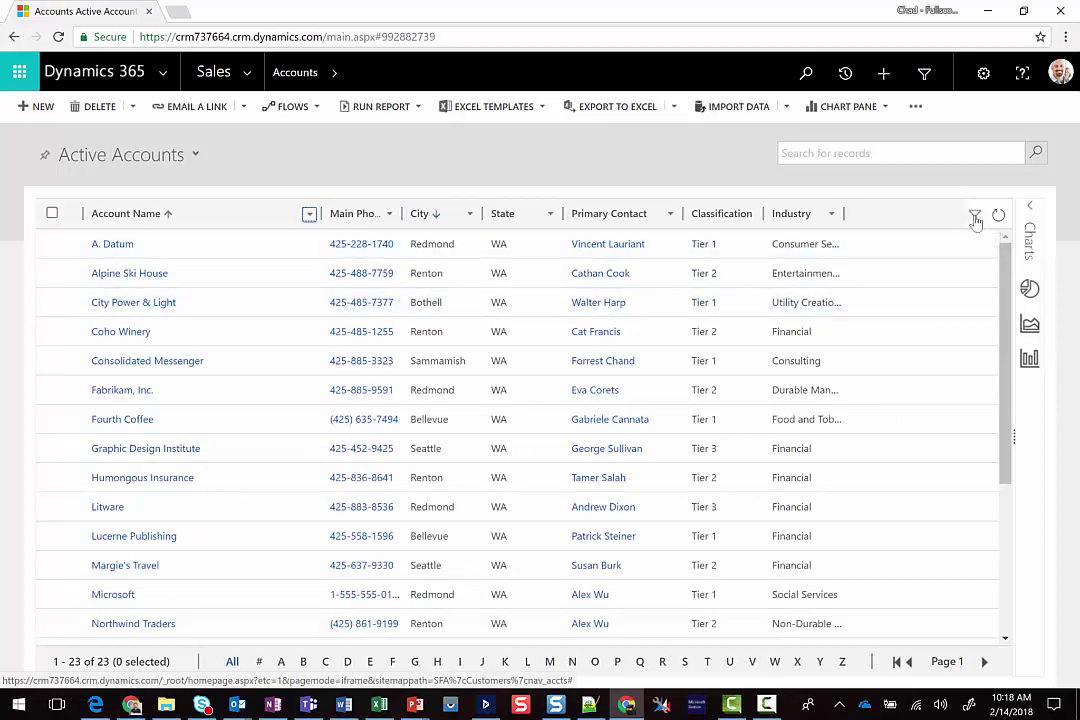
pyautogui.click(550, 215)
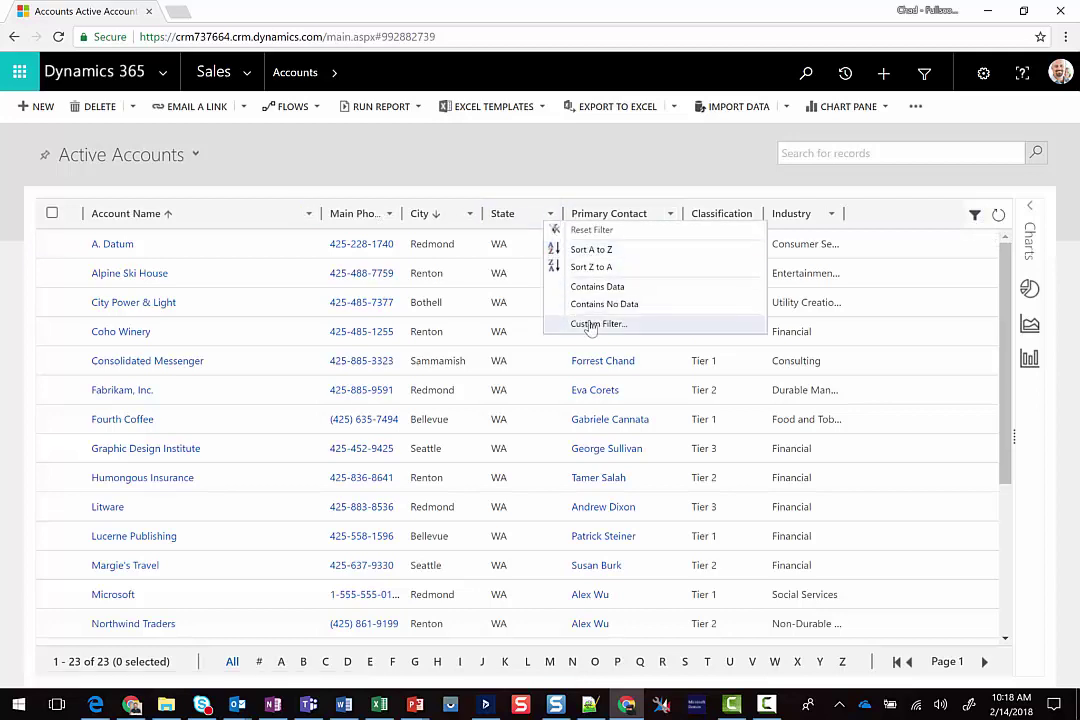
pyautogui.click(594, 325)
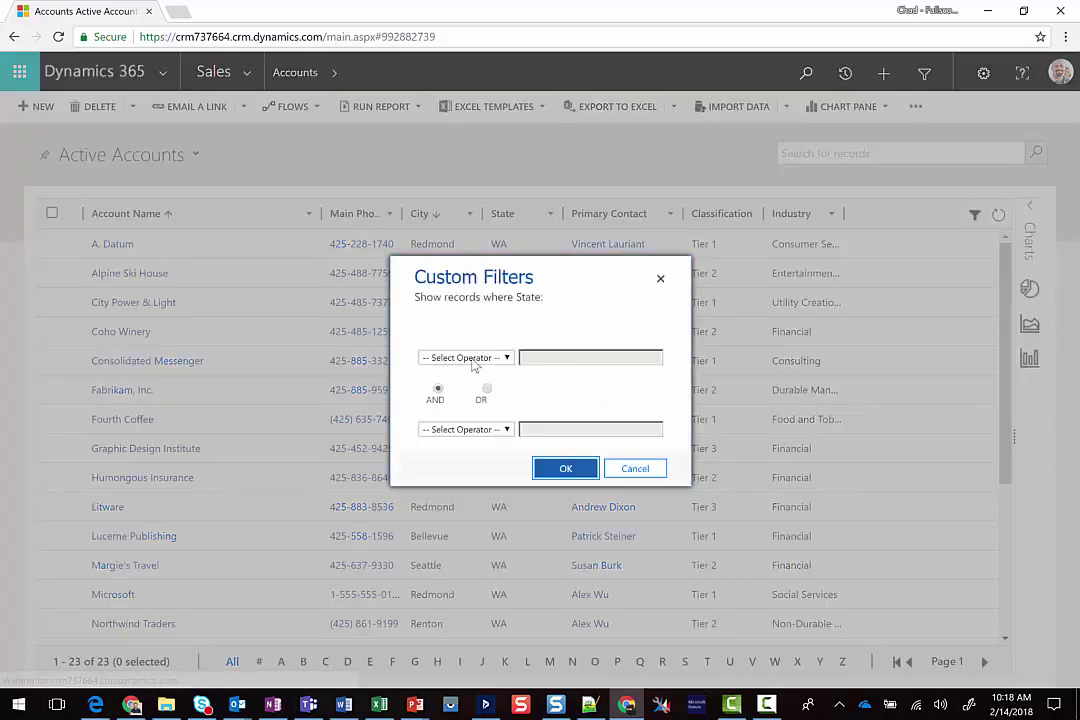
pyautogui.click(466, 357)
pyautogui.click(478, 400)
pyautogui.click(570, 357)
pyautogui.click(566, 470)
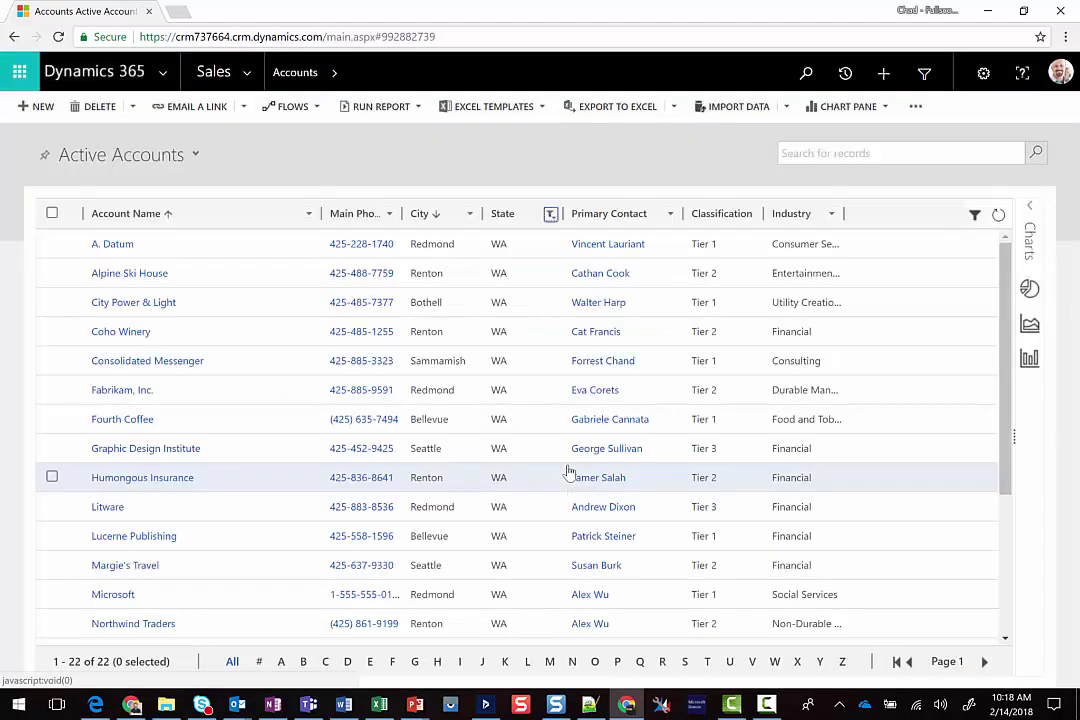
# - Reset the filter on the State column
pyautogui.click(550, 214)
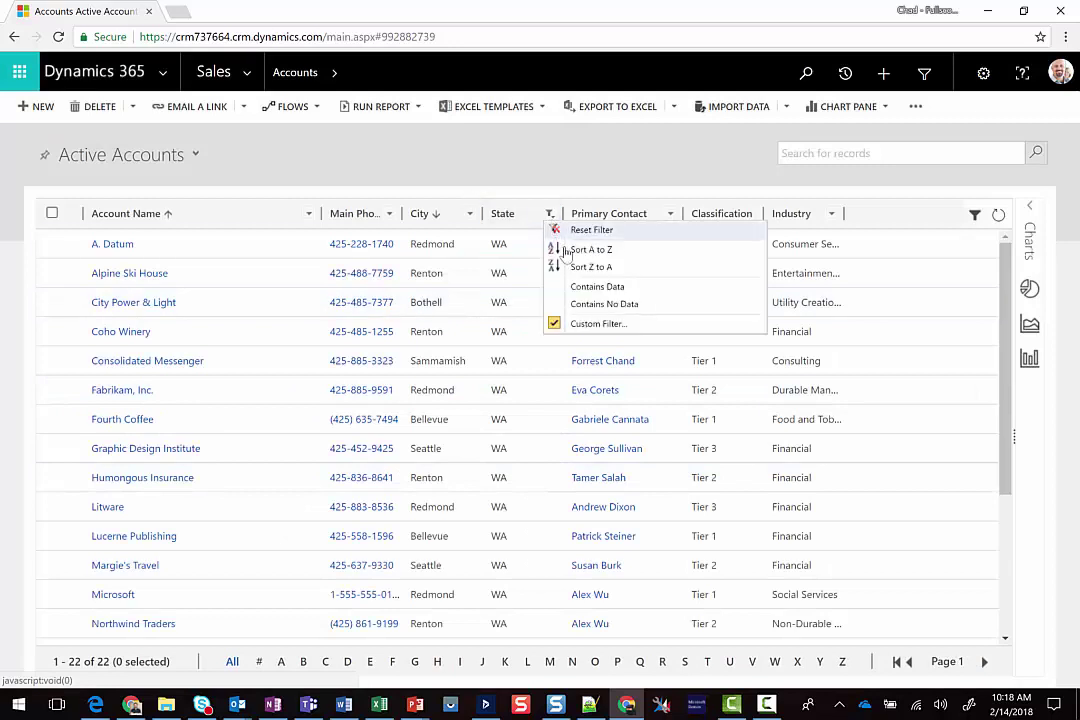
pyautogui.click(590, 230)
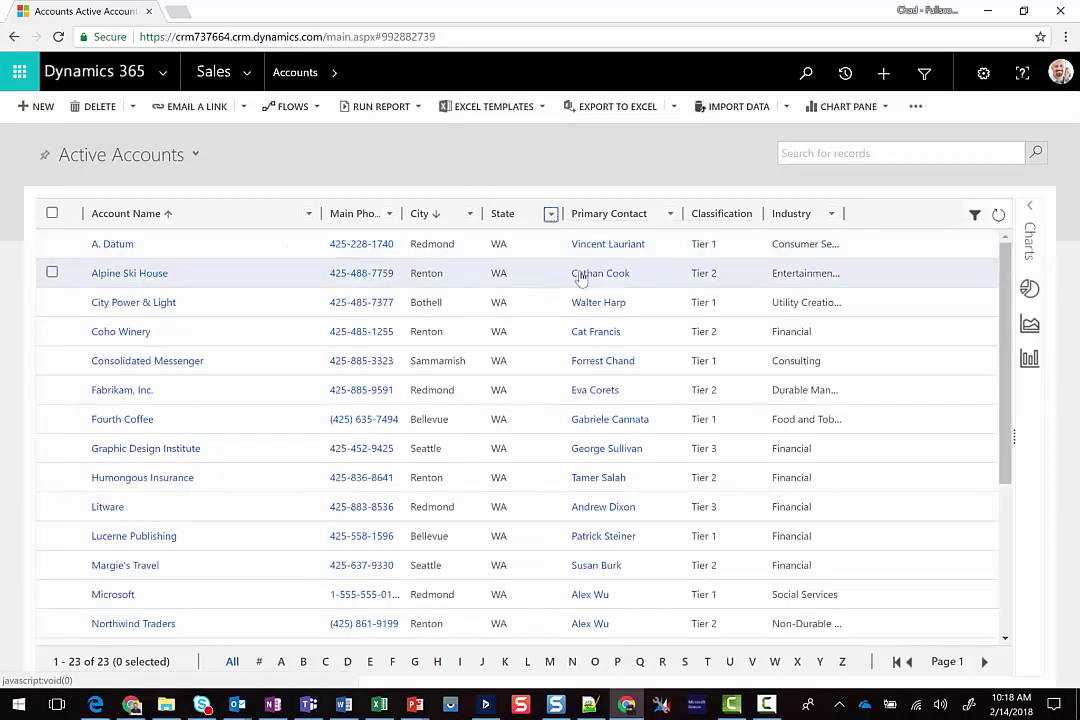
# - Show the Accounts by Industry chart, check the available system charts, and filter the list to the Financial industry from the chart
pyautogui.click(1036, 214)
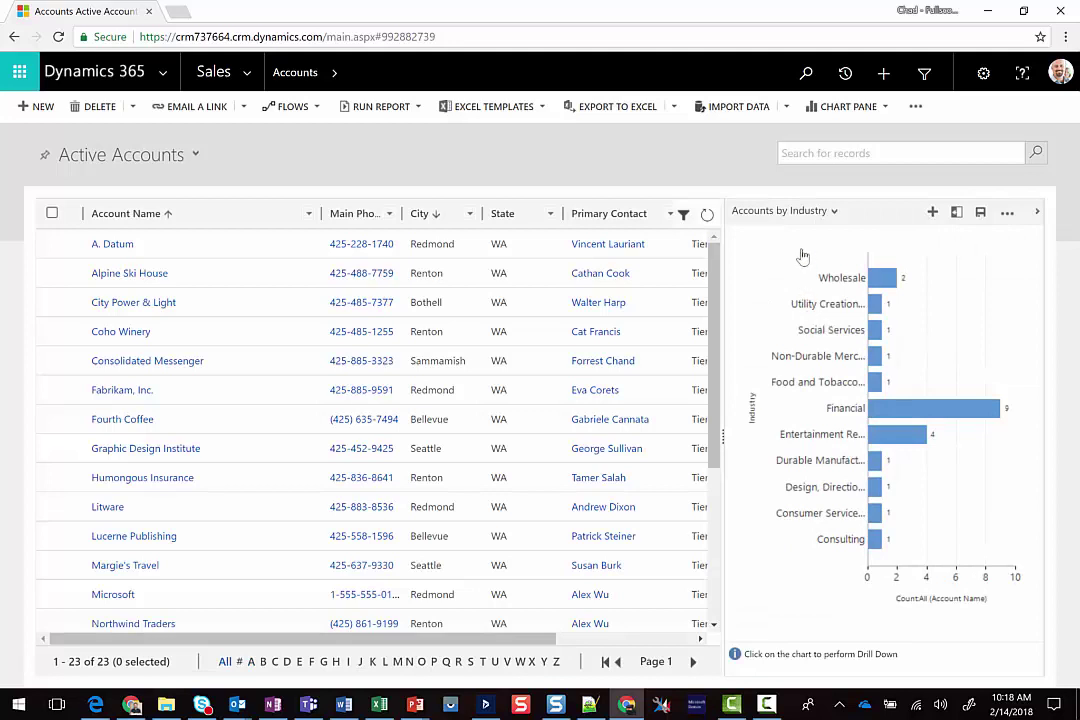
pyautogui.click(806, 214)
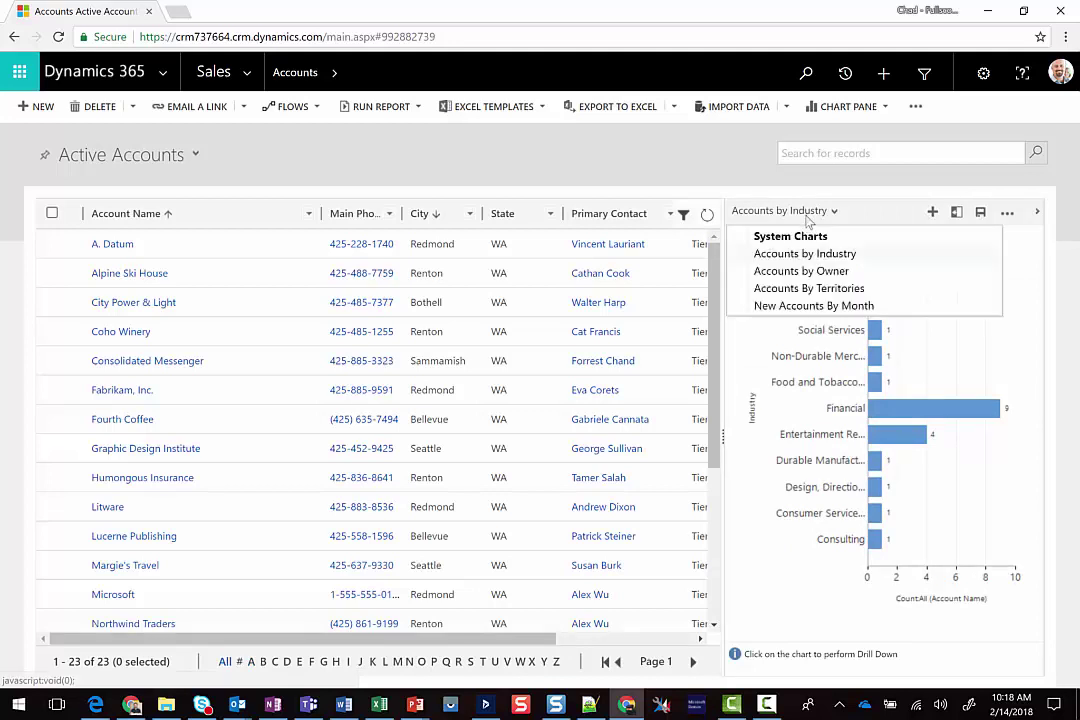
pyautogui.click(874, 214)
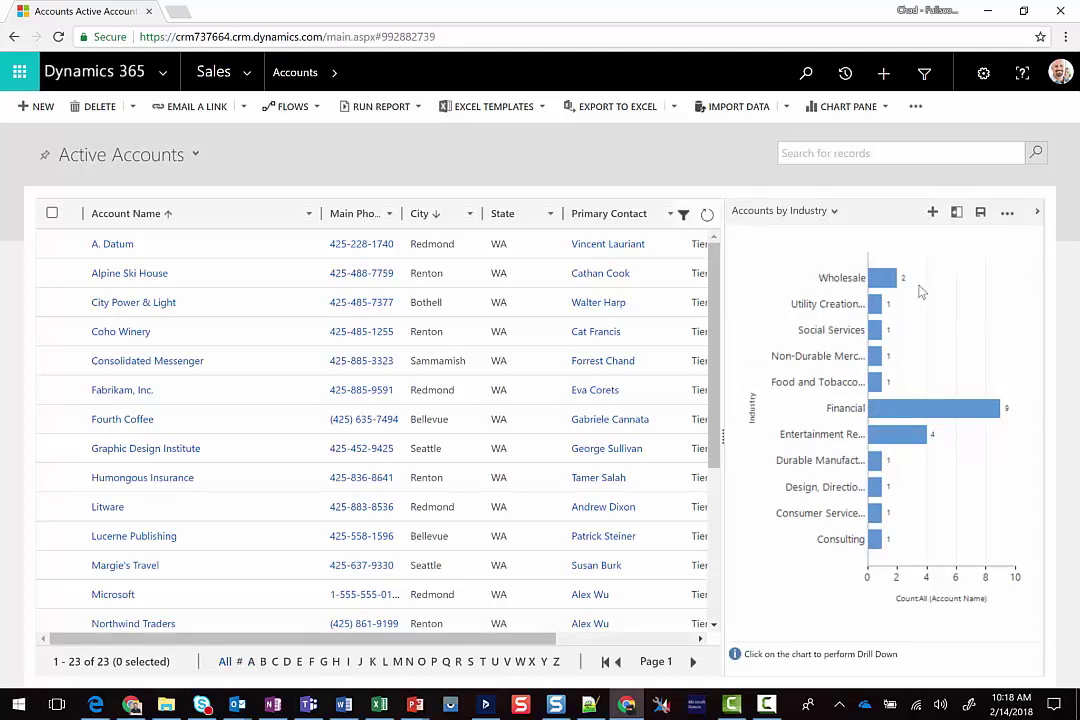
pyautogui.moveTo(954, 421)
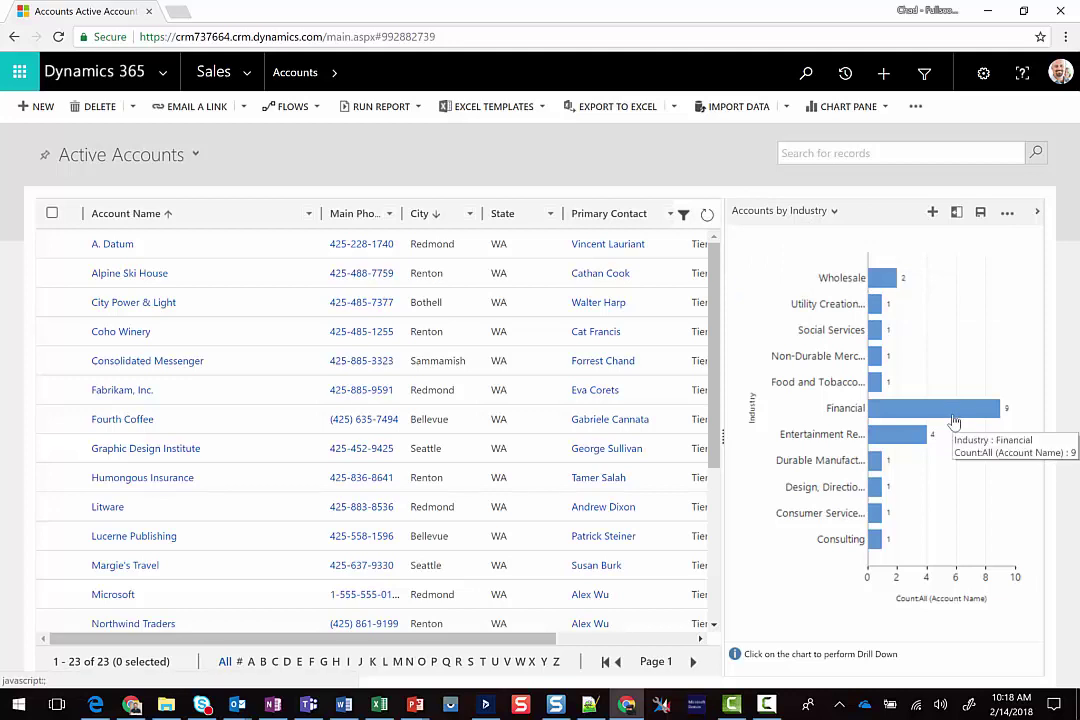
pyautogui.click(954, 421)
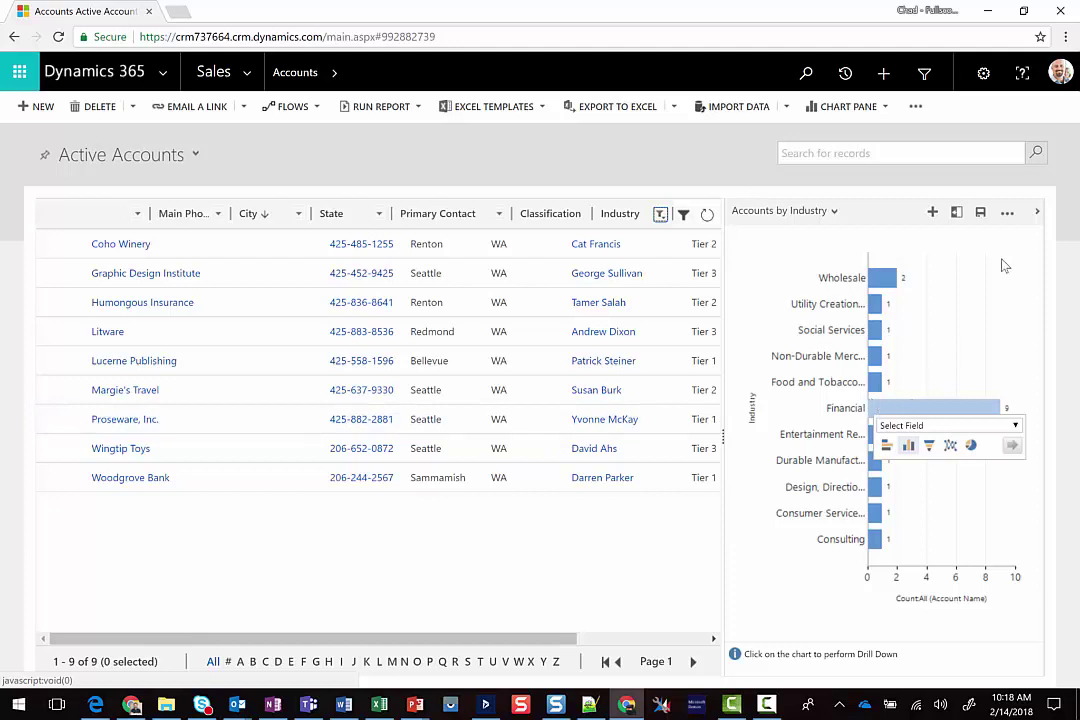
# - Collapse the chart pane and reset the filter on the Industry column
pyautogui.click(1038, 212)
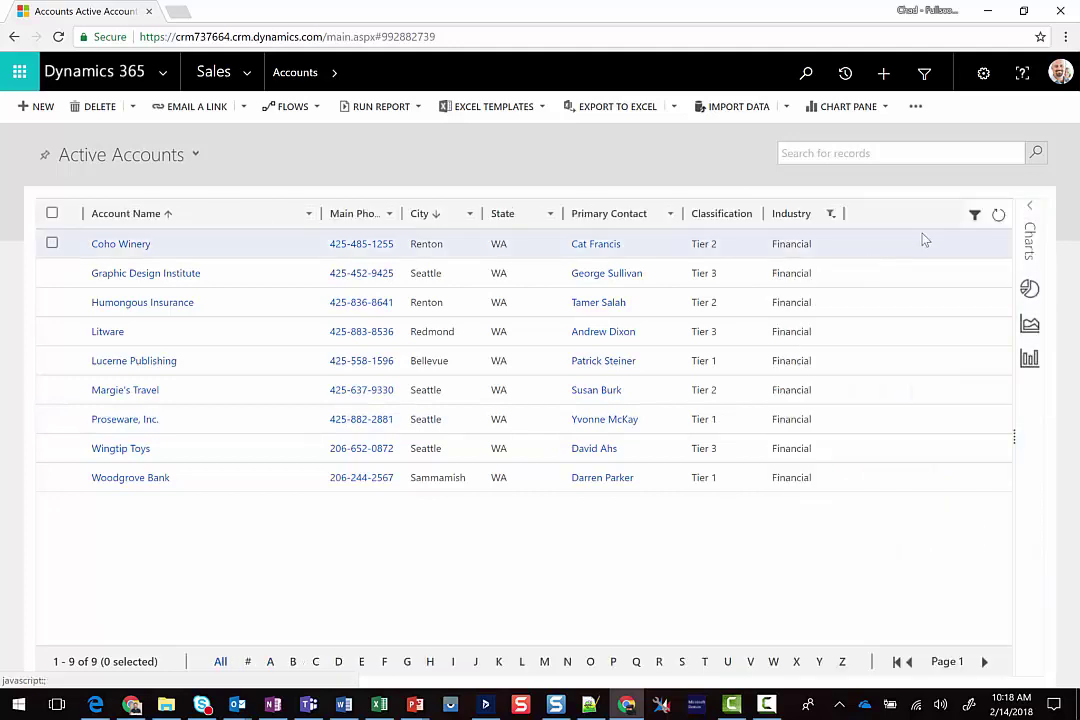
pyautogui.click(831, 214)
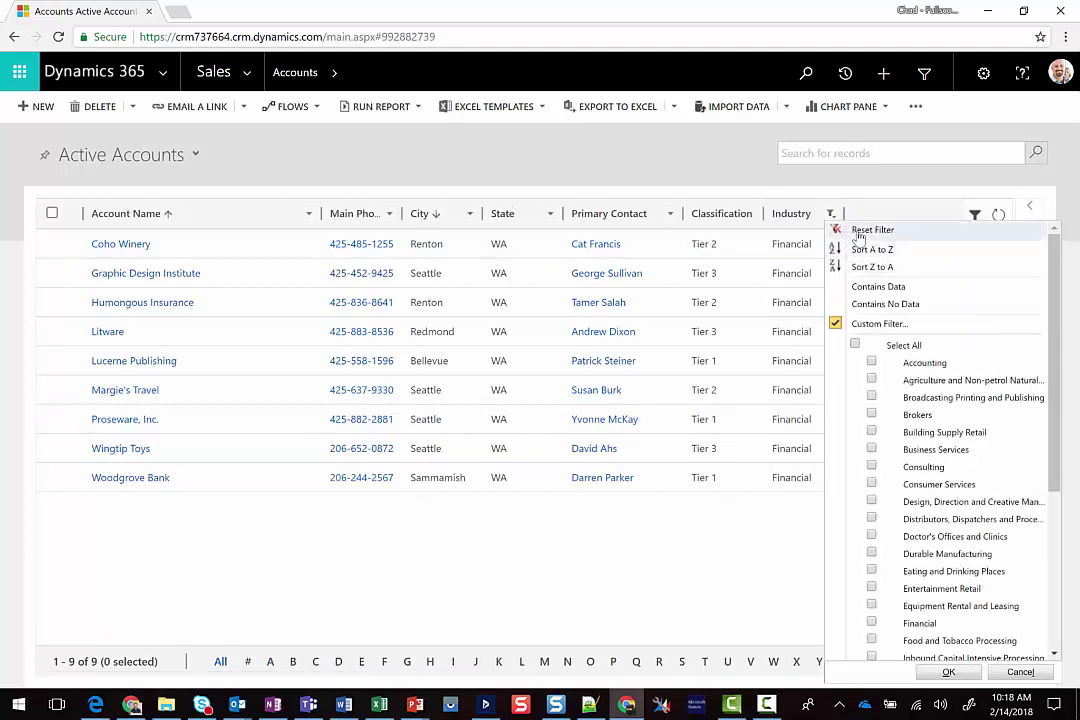
pyautogui.click(853, 230)
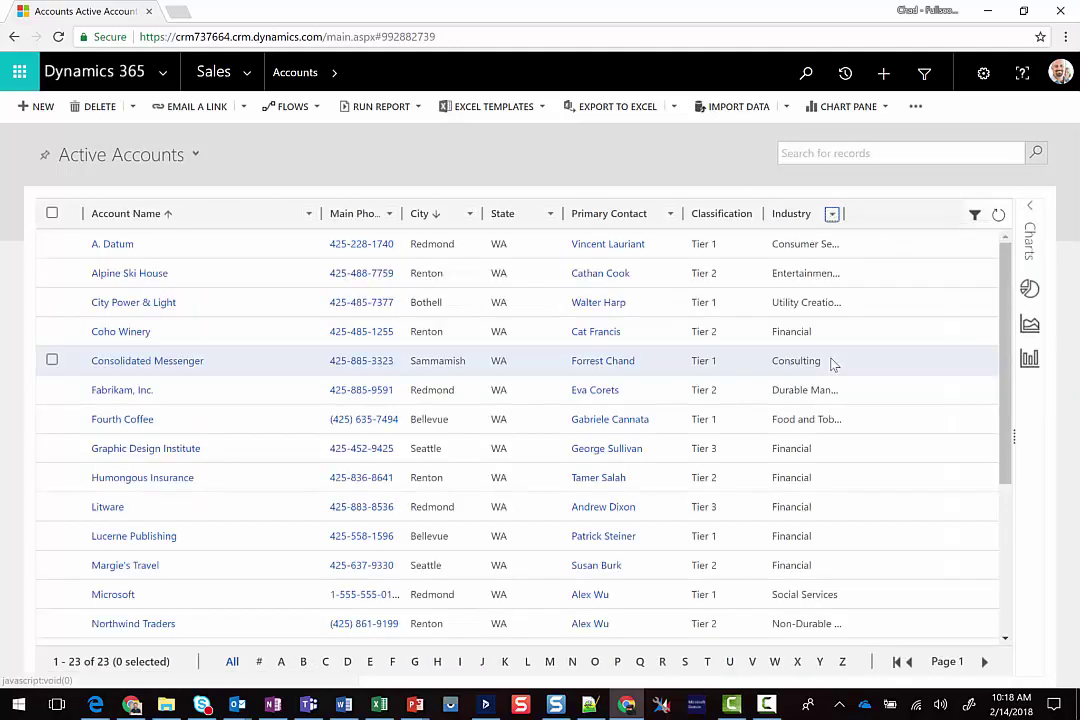
# - Export the Active Accounts list to Excel and open the downloaded workbook
pyautogui.click(673, 110)
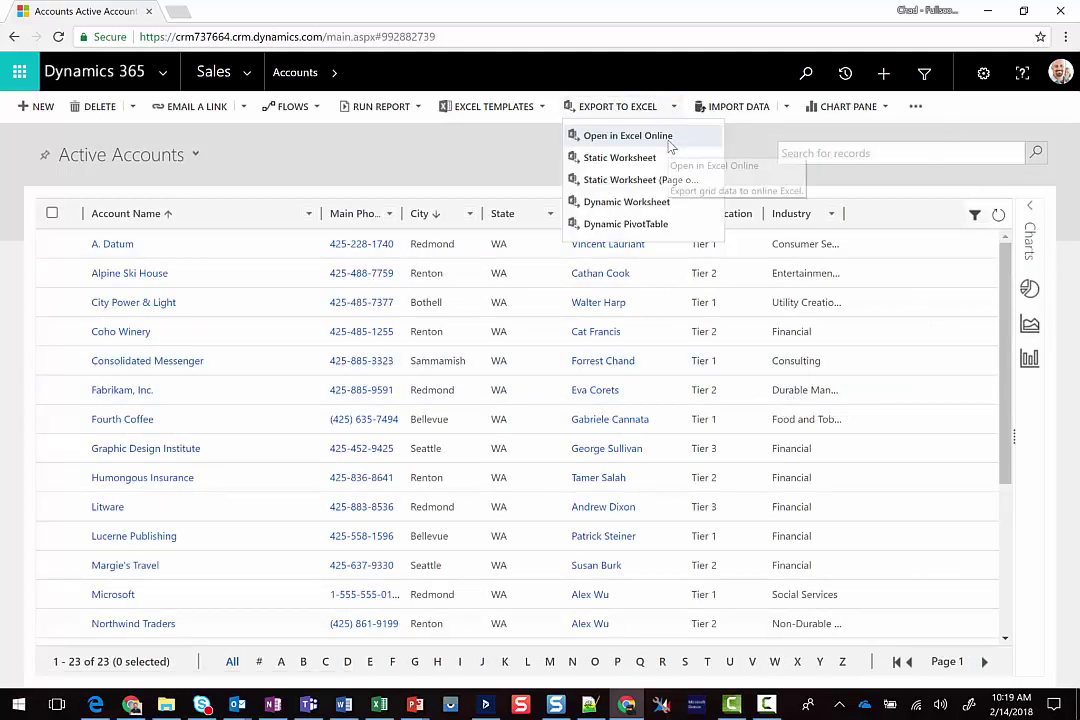
pyautogui.click(605, 136)
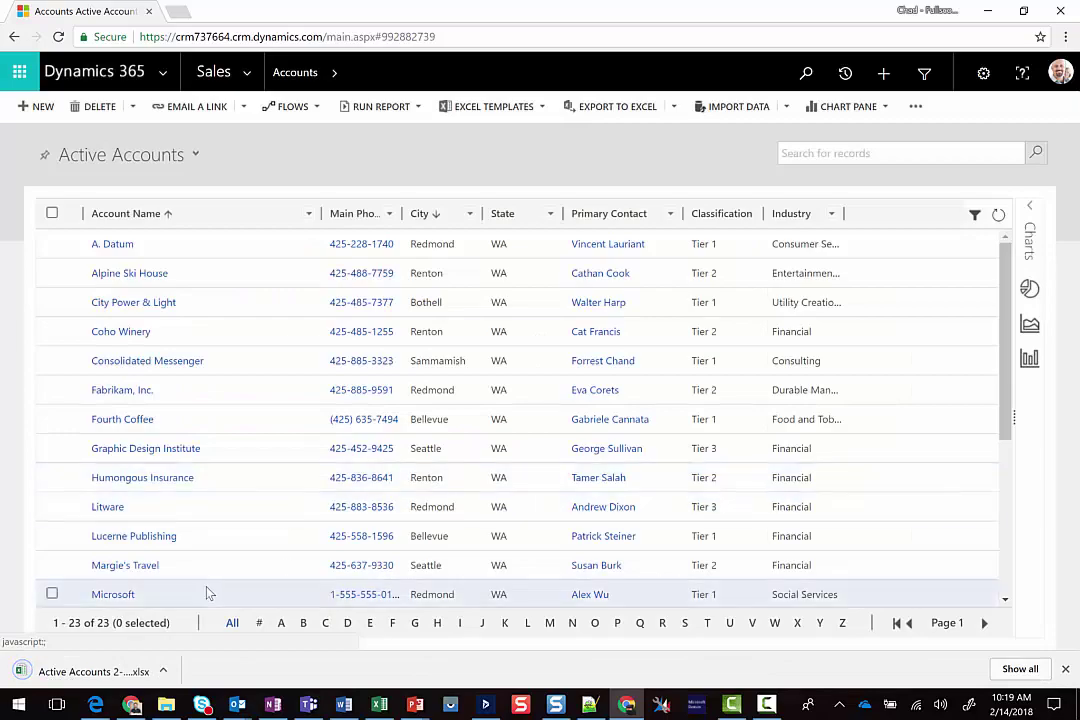
pyautogui.click(101, 675)
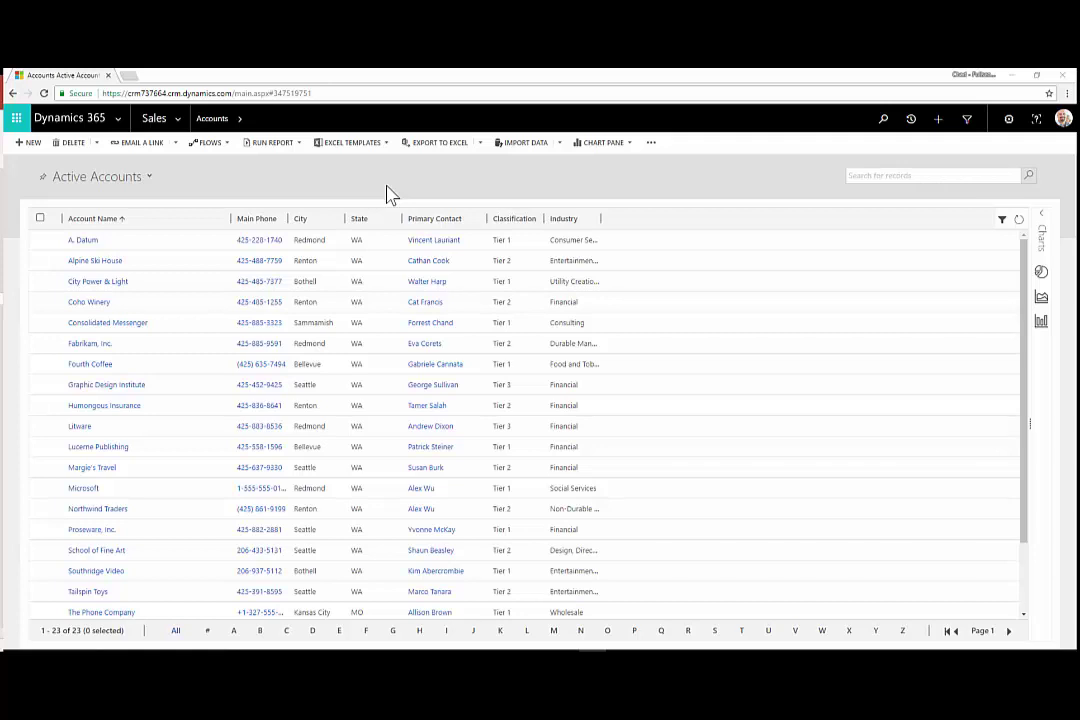
# - Open Advanced Find and set up a query that looks for Accounts using a new view instead of a saved one
pyautogui.click(967, 120)
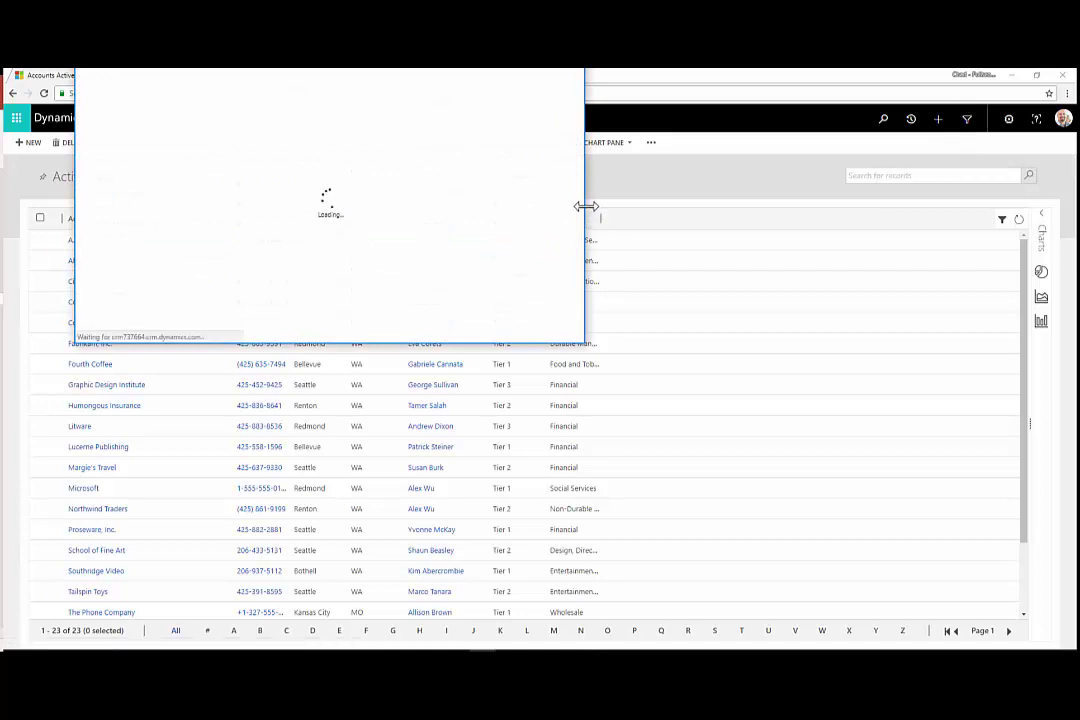
pyautogui.moveTo(422, 82); pyautogui.dragTo(513, 178)
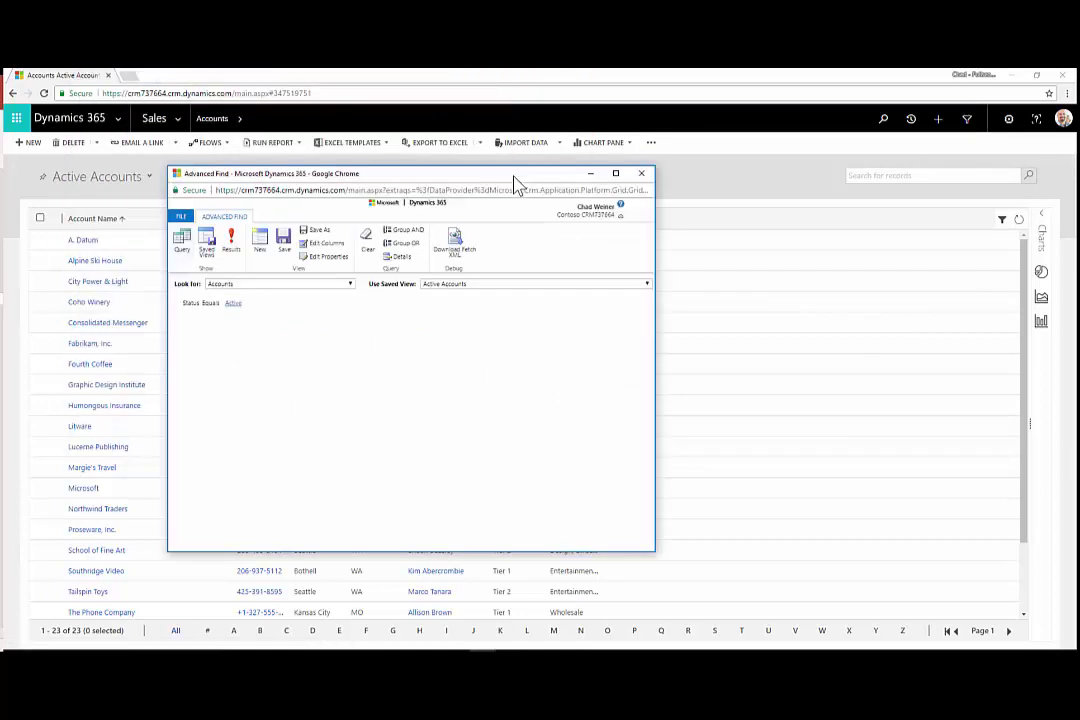
pyautogui.click(270, 283)
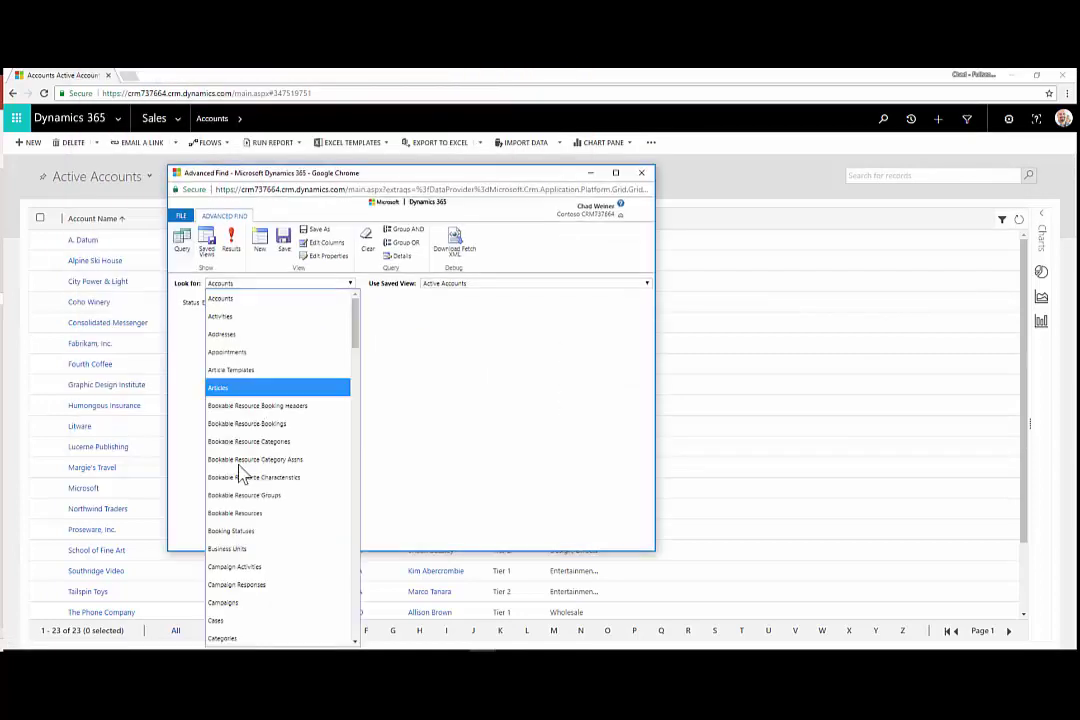
pyautogui.click(242, 306)
pyautogui.click(458, 288)
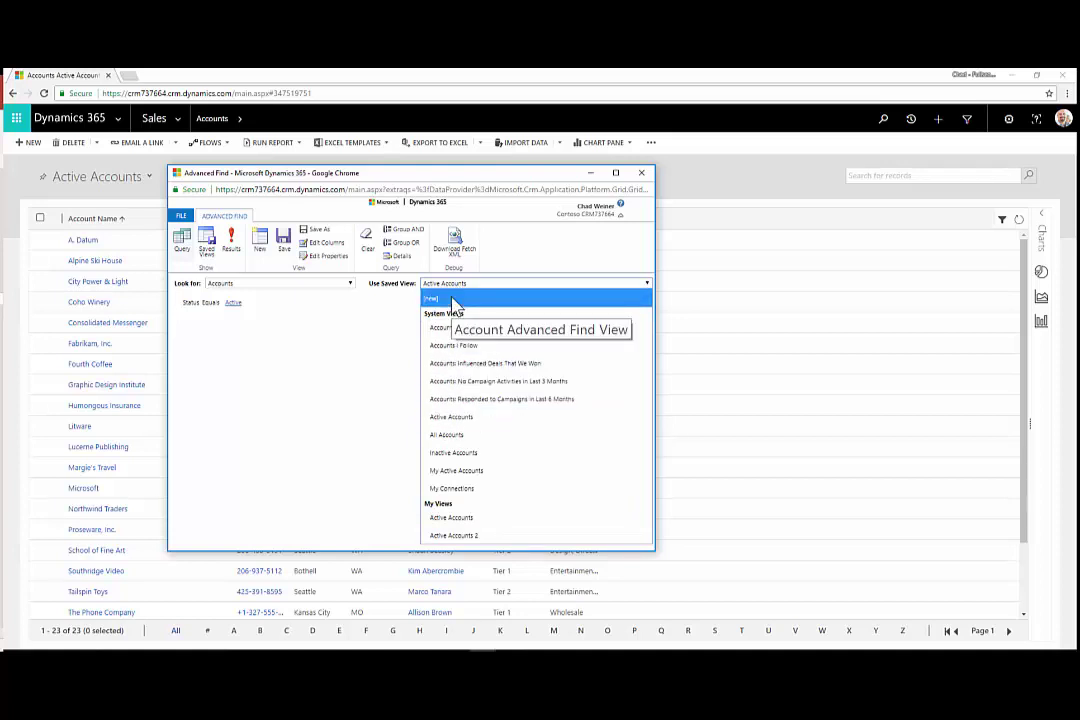
pyautogui.click(452, 299)
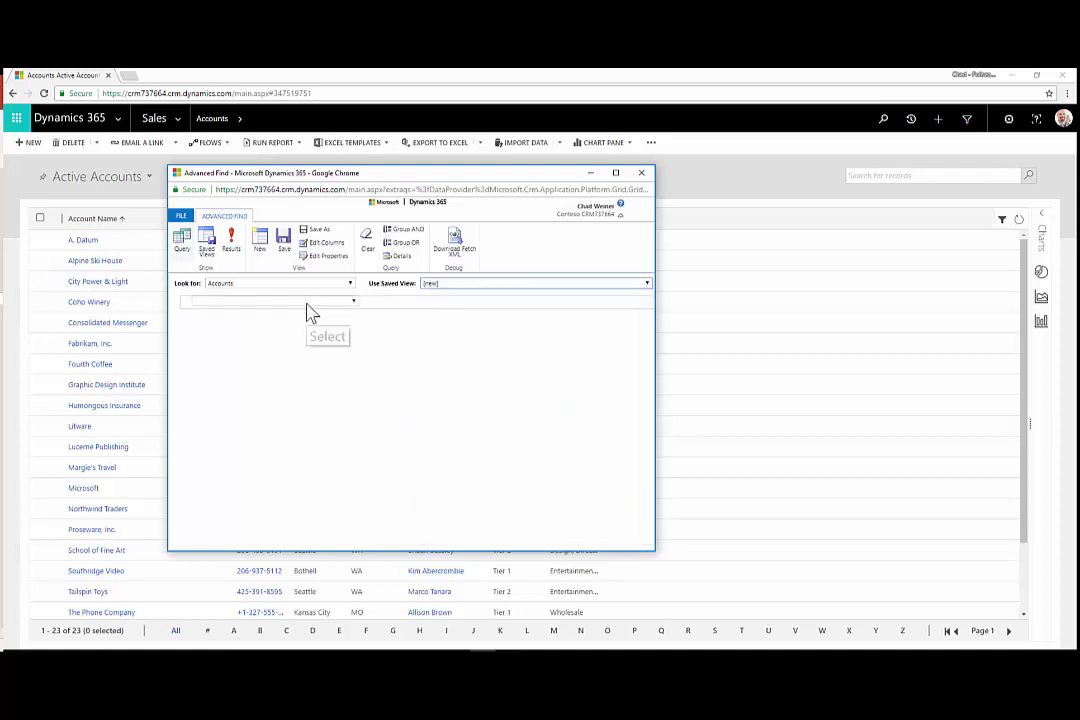
# - Add a query condition where Classification equals Tier 1
pyautogui.click(308, 304)
pyautogui.scroll(-15, 284, 405)
pyautogui.click(268, 475)
pyautogui.click(316, 302)
pyautogui.click(318, 318)
pyautogui.click(435, 307)
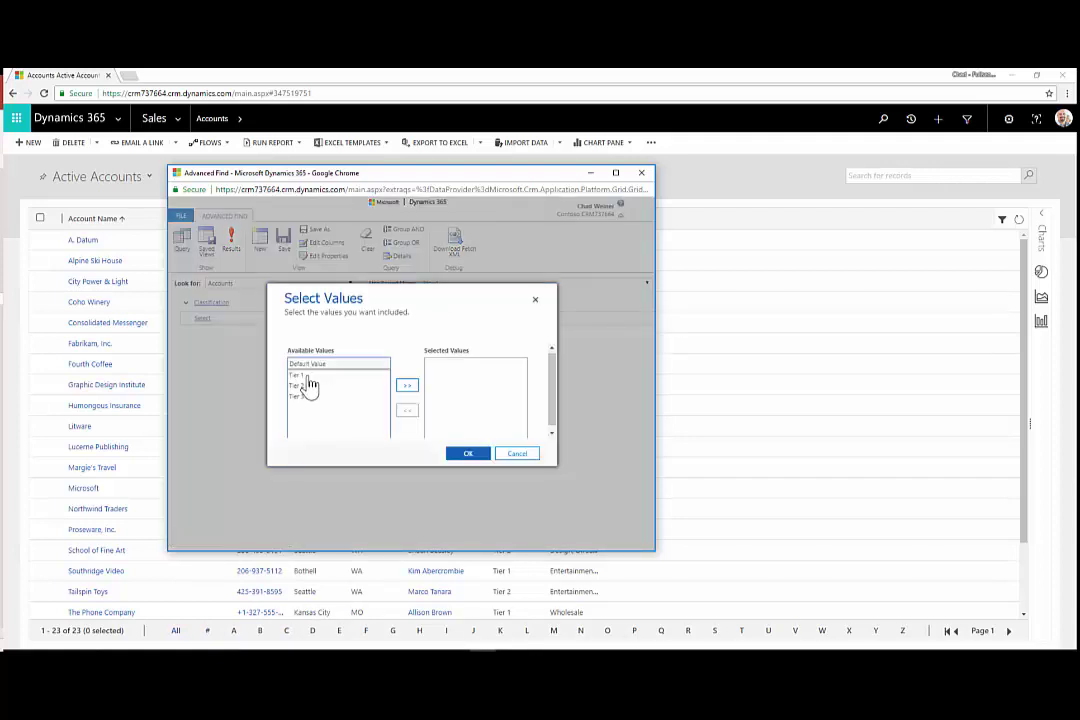
pyautogui.doubleClick(309, 380)
pyautogui.click(465, 453)
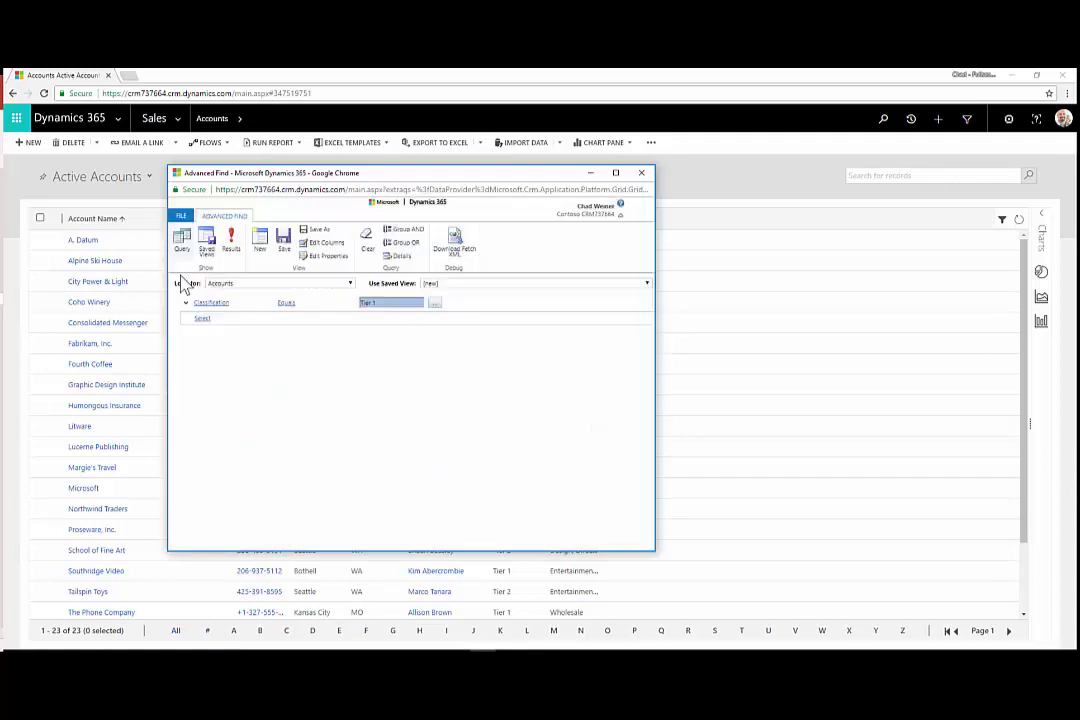
# - Run the query and look through the matching accounts and their columns
pyautogui.click(236, 254)
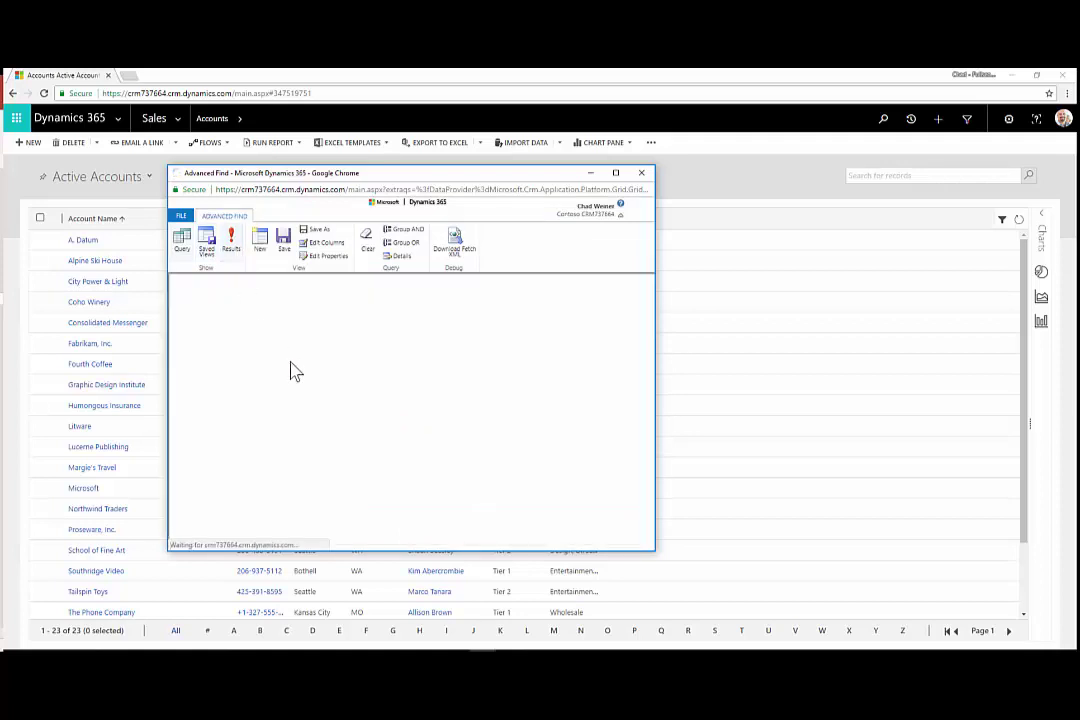
pyautogui.scroll(-1, 447, 362)
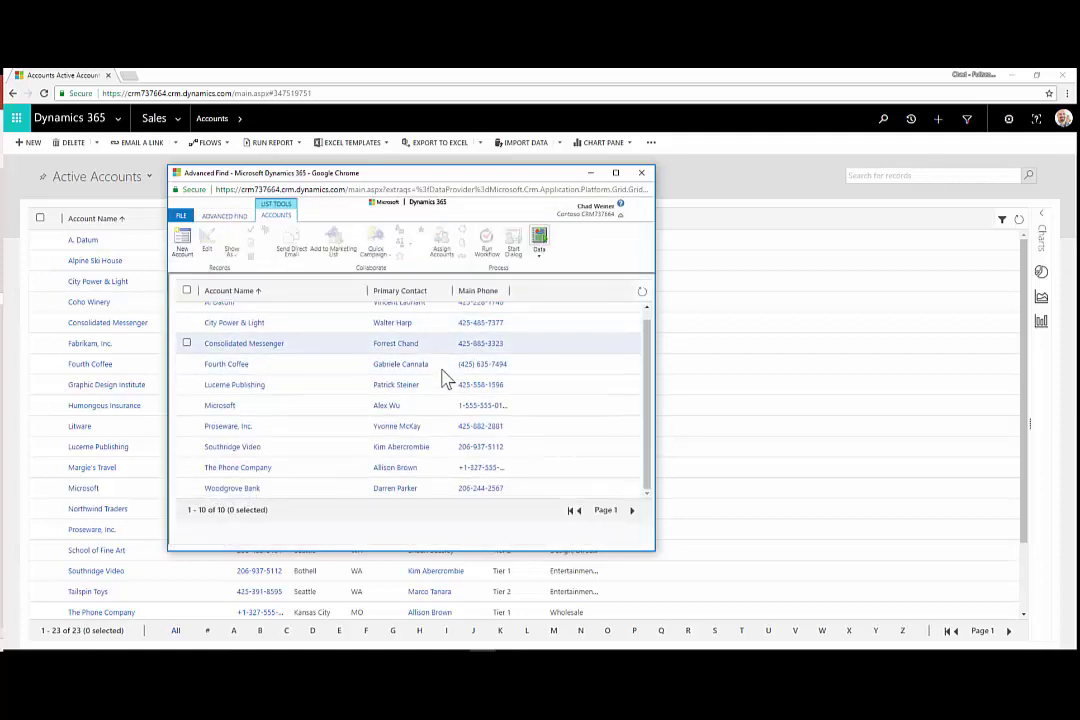
pyautogui.scroll(1, 443, 378)
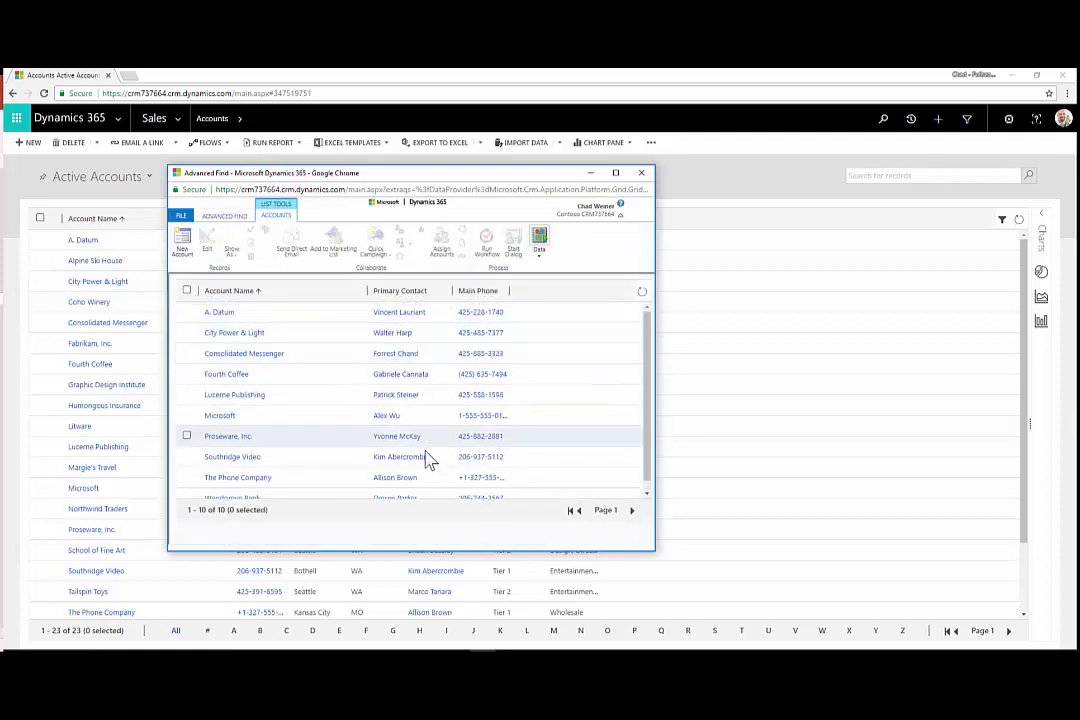
pyautogui.scroll(-1, 429, 465)
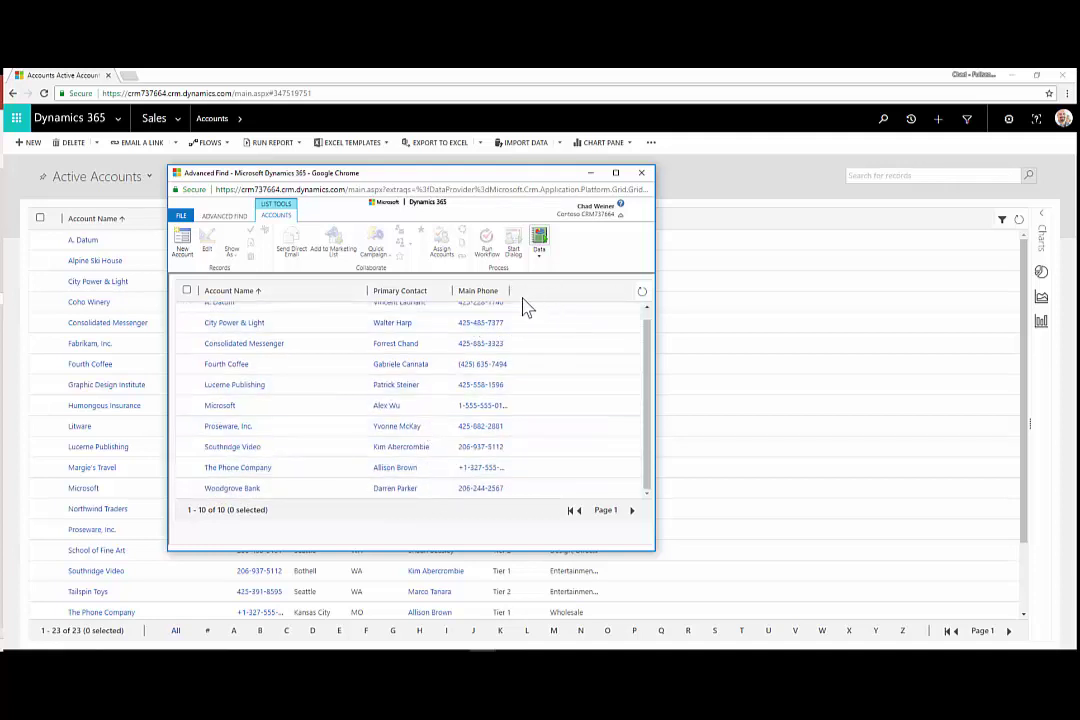
# - Add the Classification column to the Tier 1 query's view and rerun the query
pyautogui.click(240, 220)
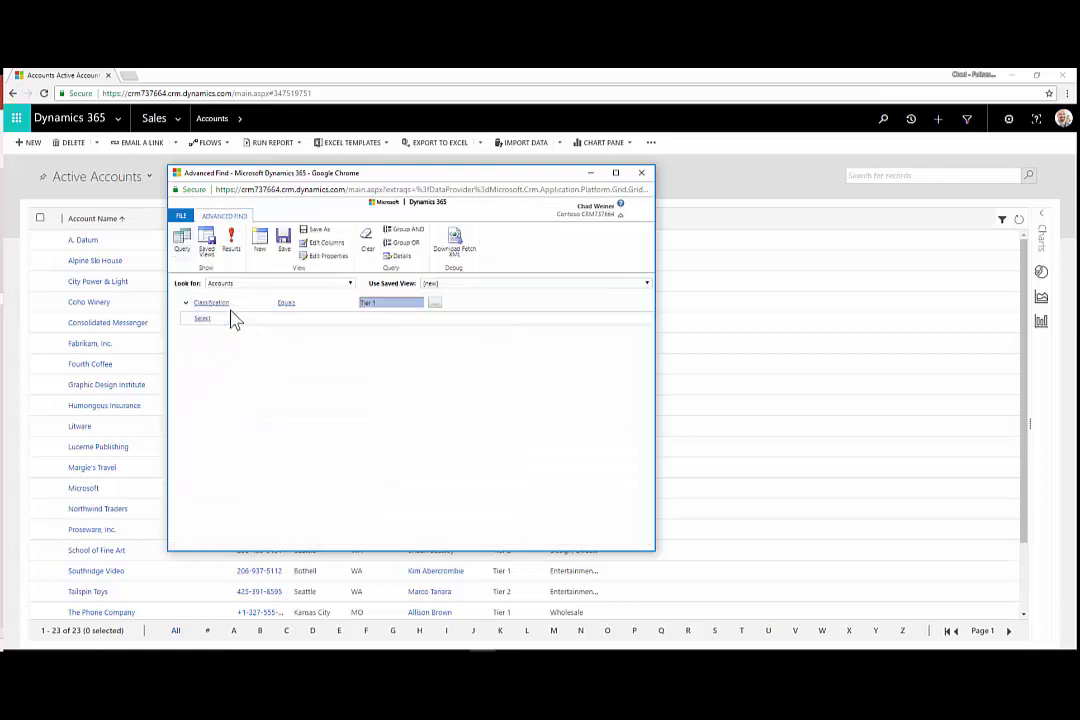
pyautogui.click(318, 245)
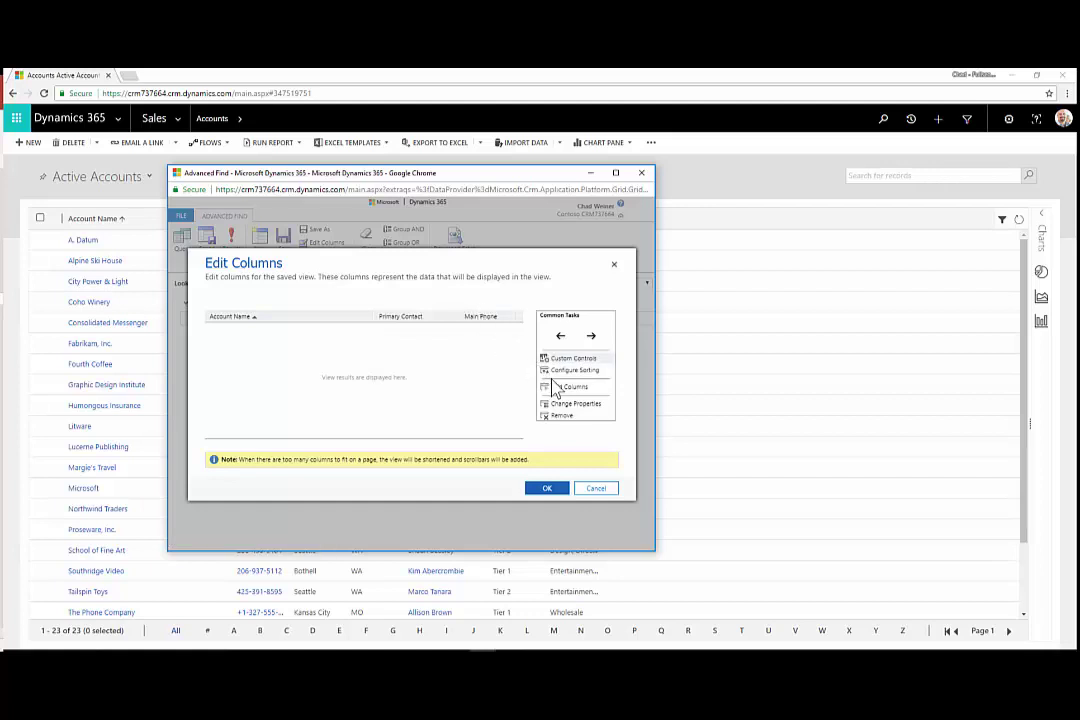
pyautogui.click(552, 386)
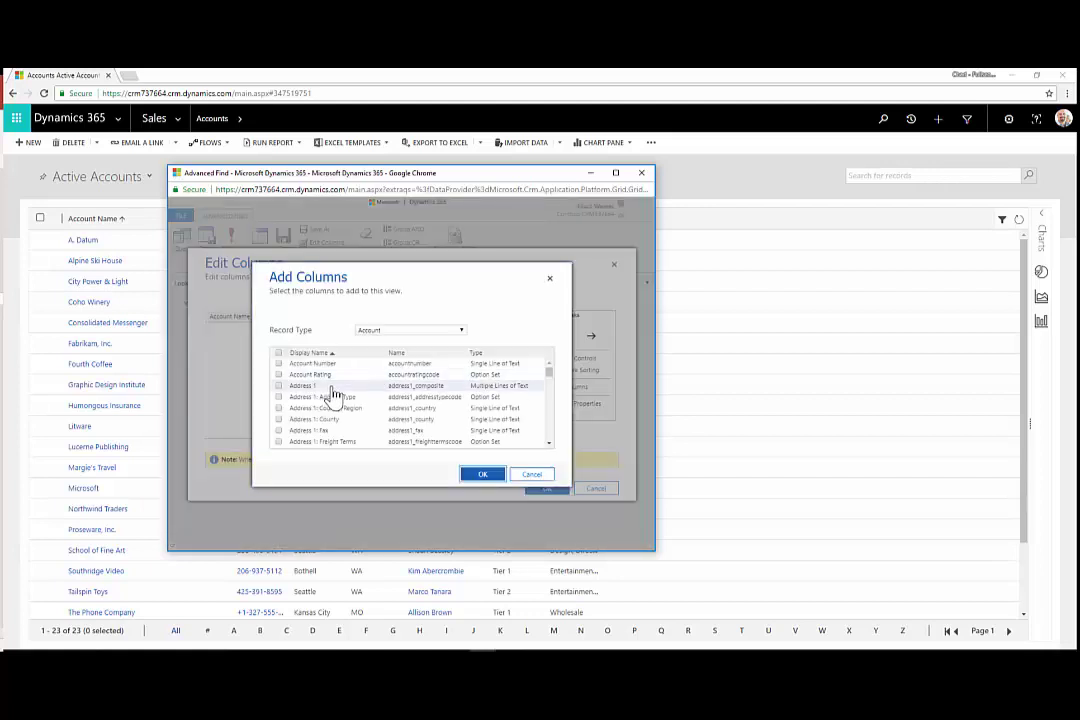
pyautogui.scroll(-10, 333, 395)
pyautogui.scroll(-3, 330, 400)
pyautogui.click(322, 441)
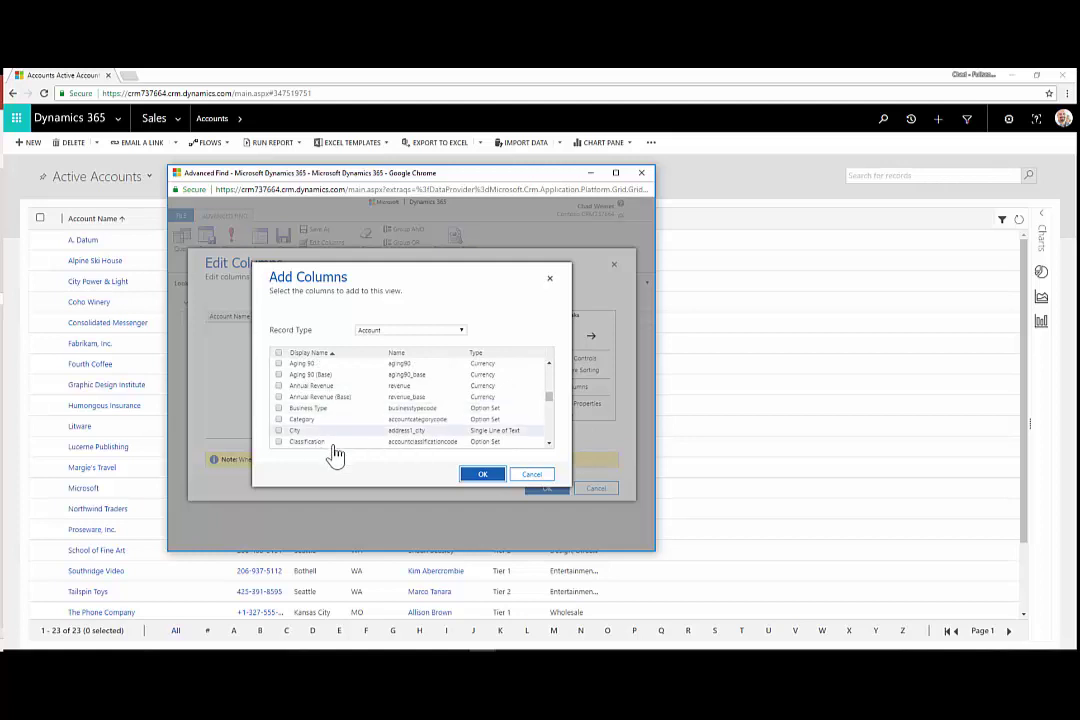
pyautogui.click(466, 478)
pyautogui.click(490, 435)
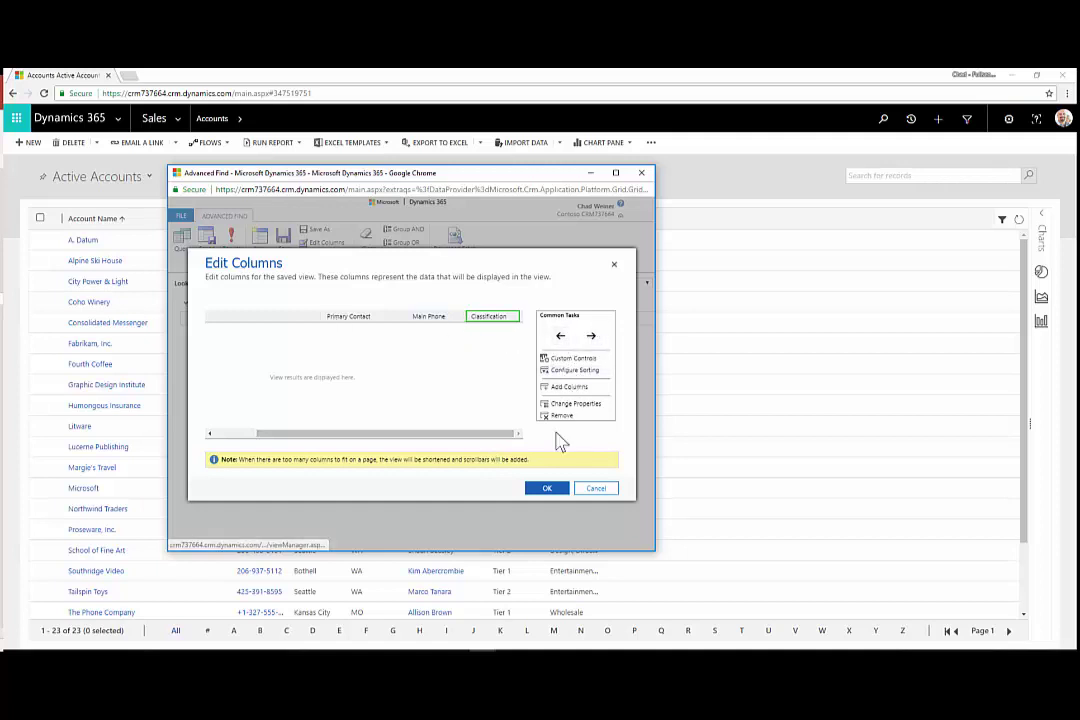
pyautogui.click(549, 489)
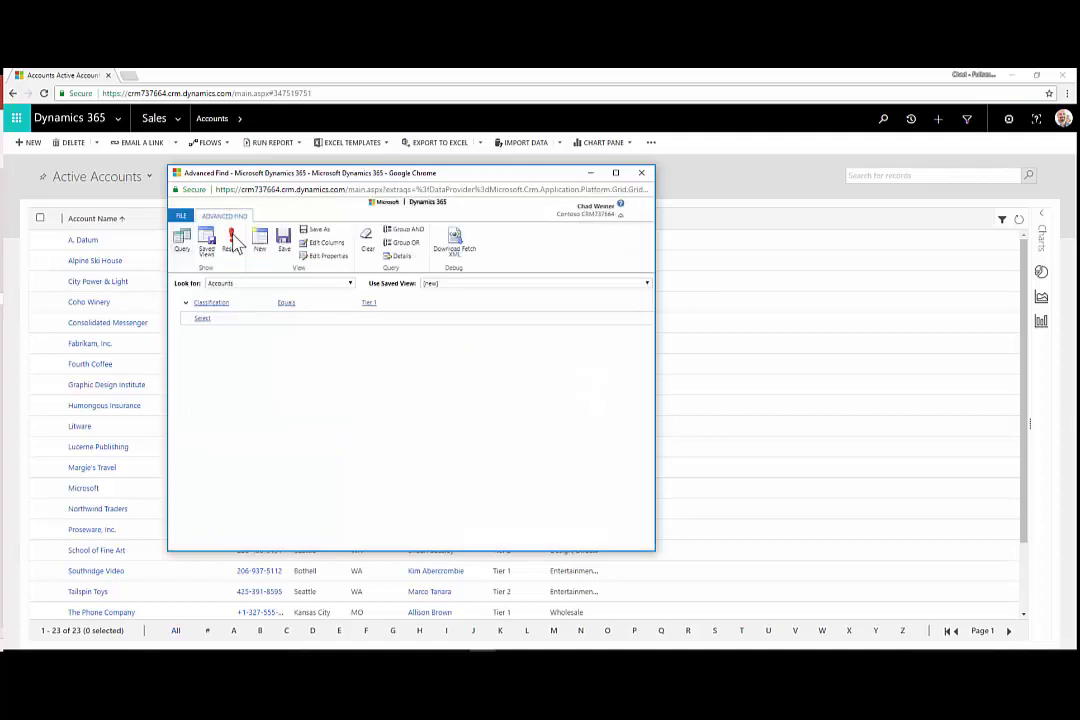
pyautogui.click(233, 240)
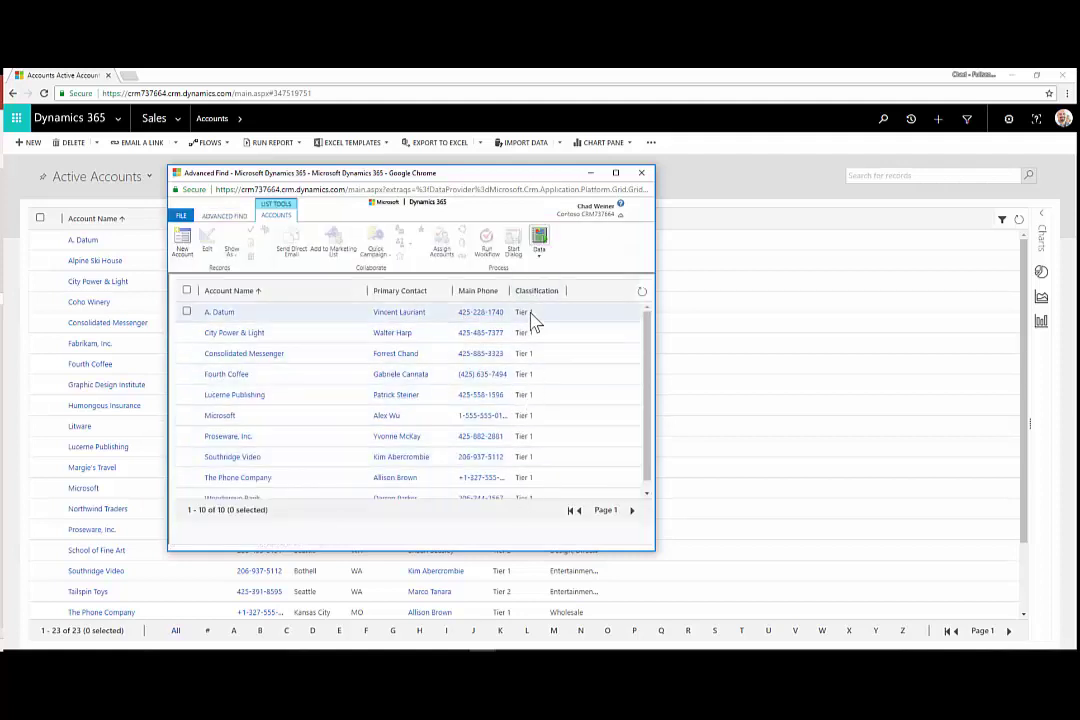
# - Save the query as a new view named Tier 1 Accounts
pyautogui.click(224, 215)
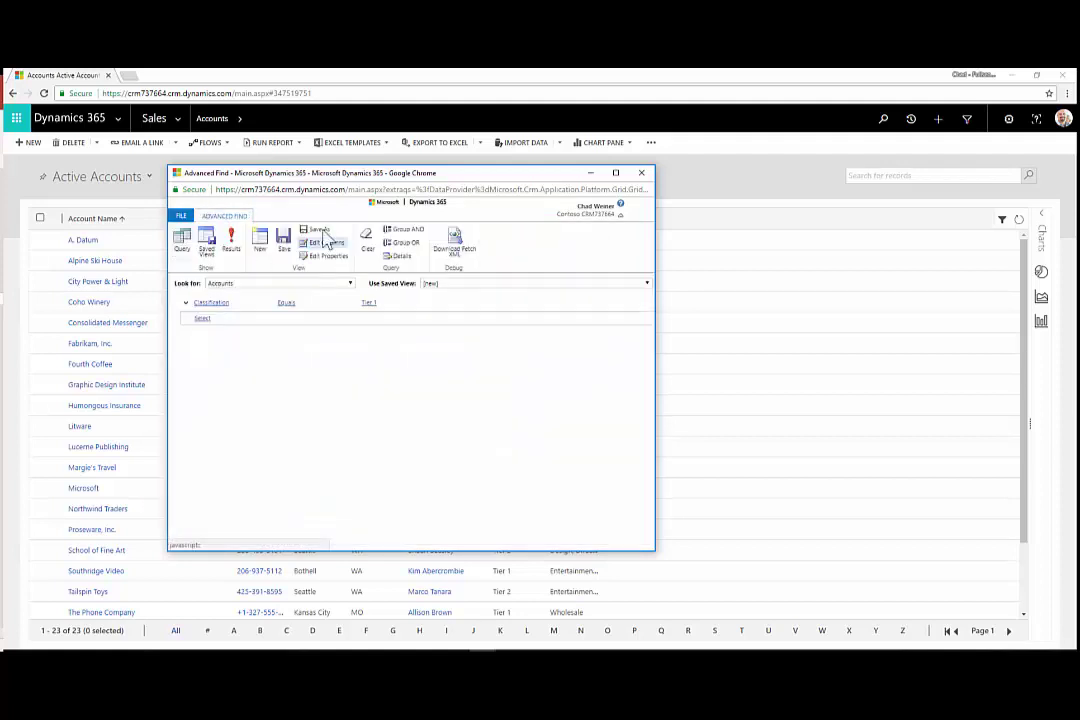
pyautogui.click(322, 233)
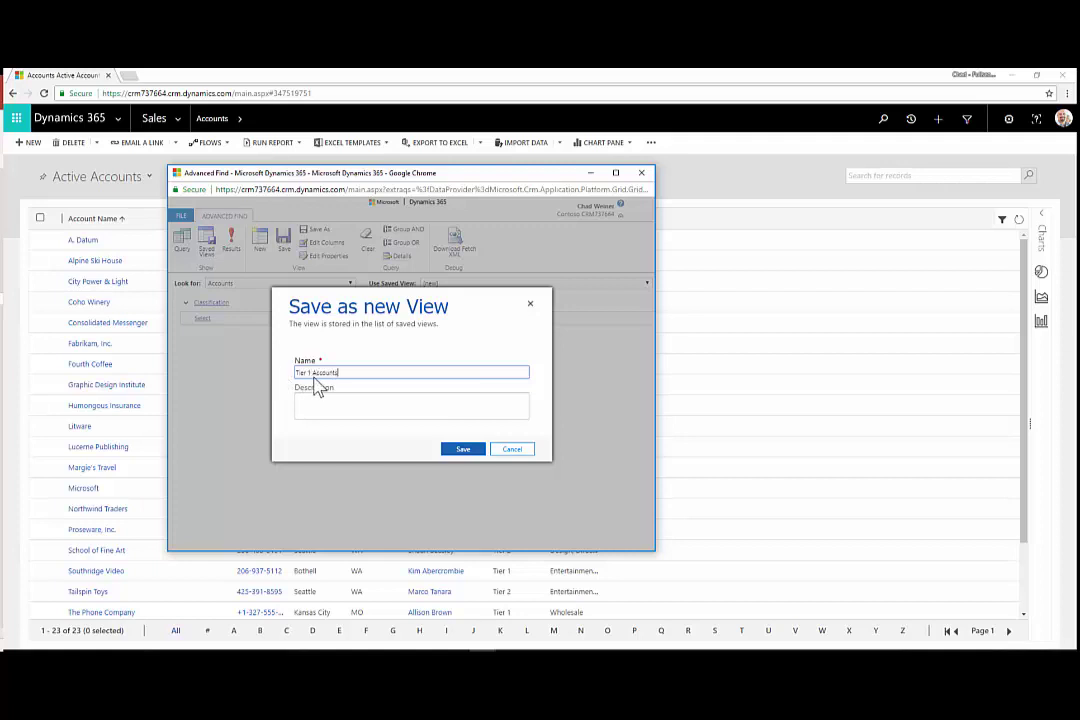
pyautogui.click(468, 450)
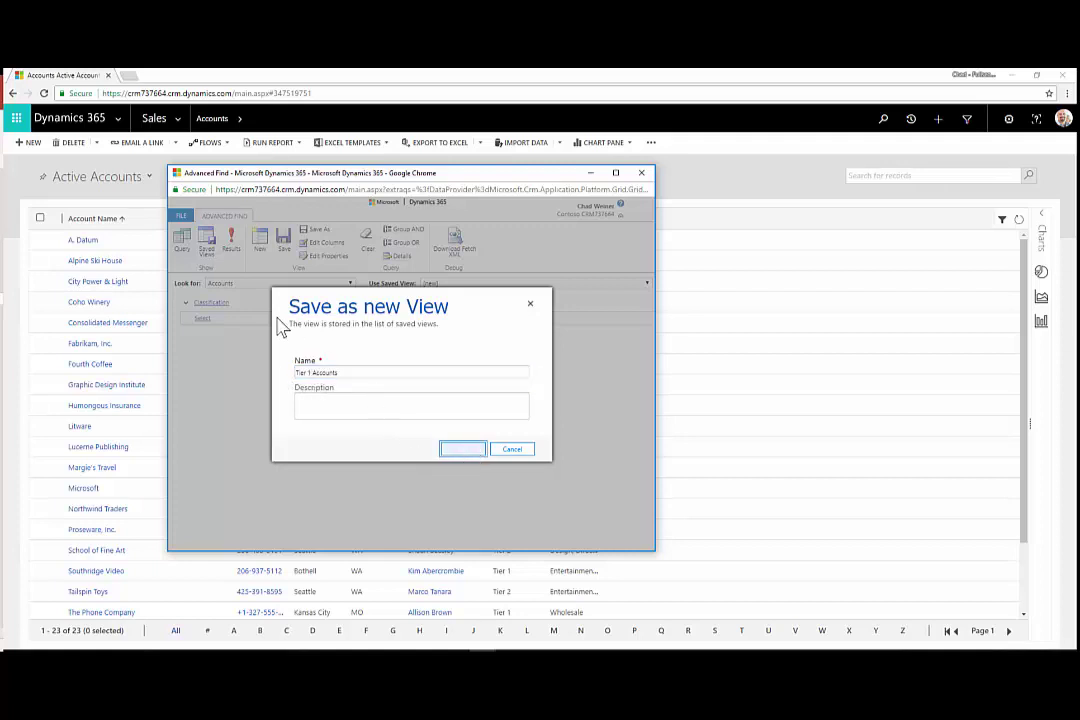
# - Examine the management and sharing options for the Tier 1 Accounts view among the saved views, and close Advanced Find
pyautogui.click(206, 245)
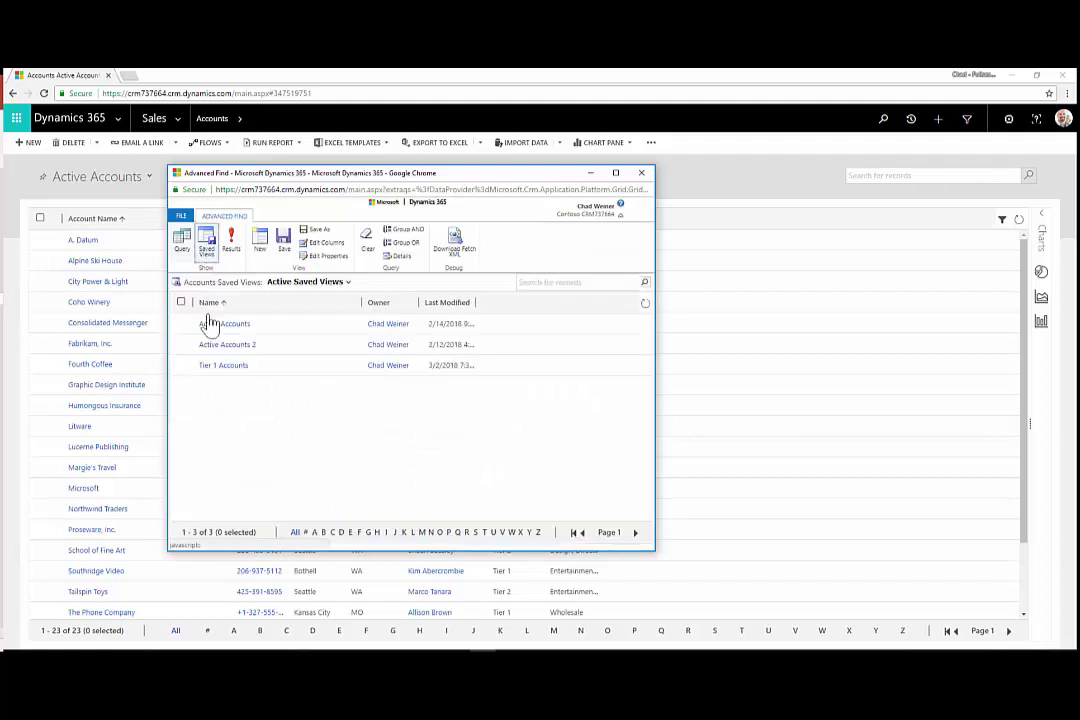
pyautogui.click(181, 366)
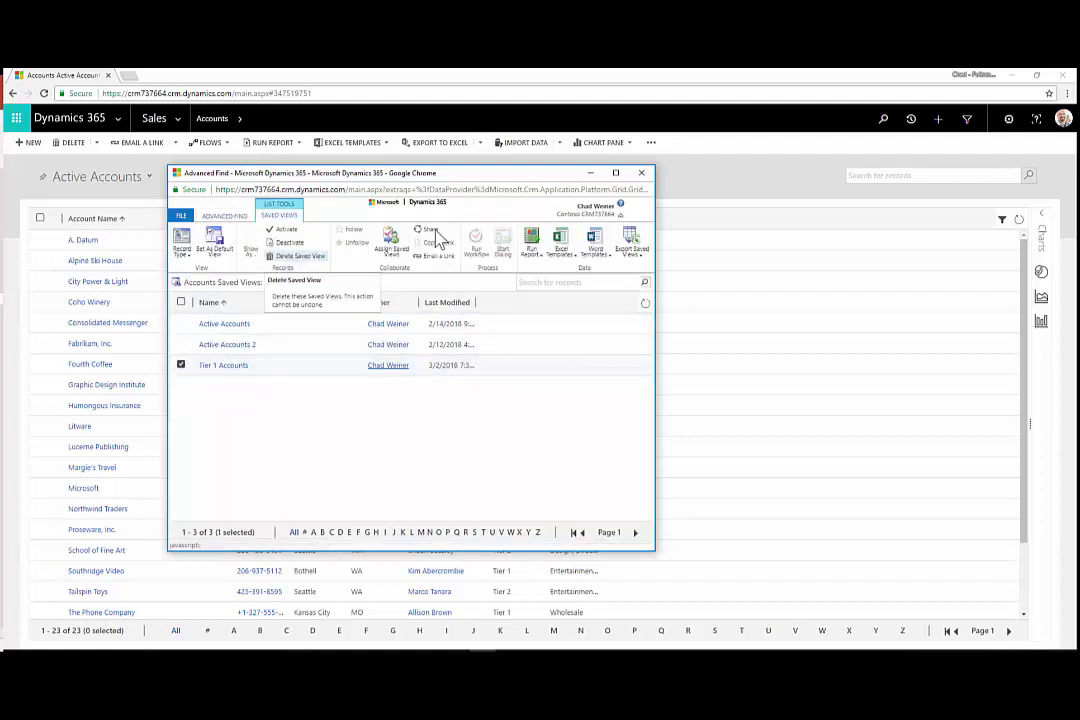
pyautogui.click(641, 174)
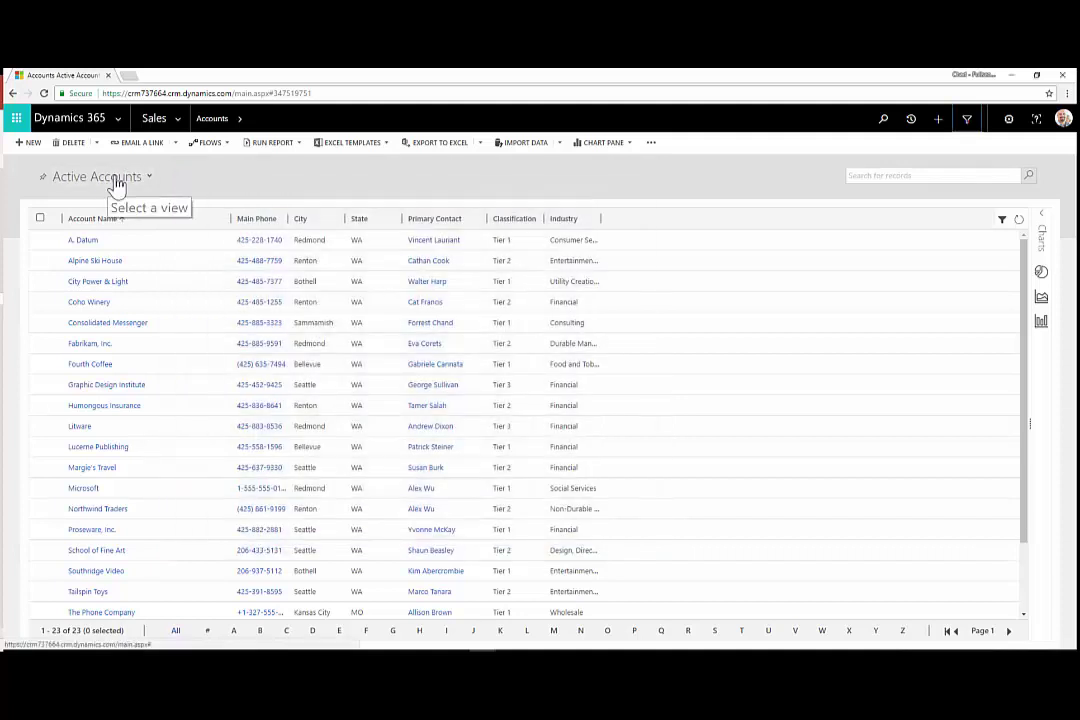
# - Switch the accounts list to the personal view Tier 1 Accounts
pyautogui.click(118, 180)
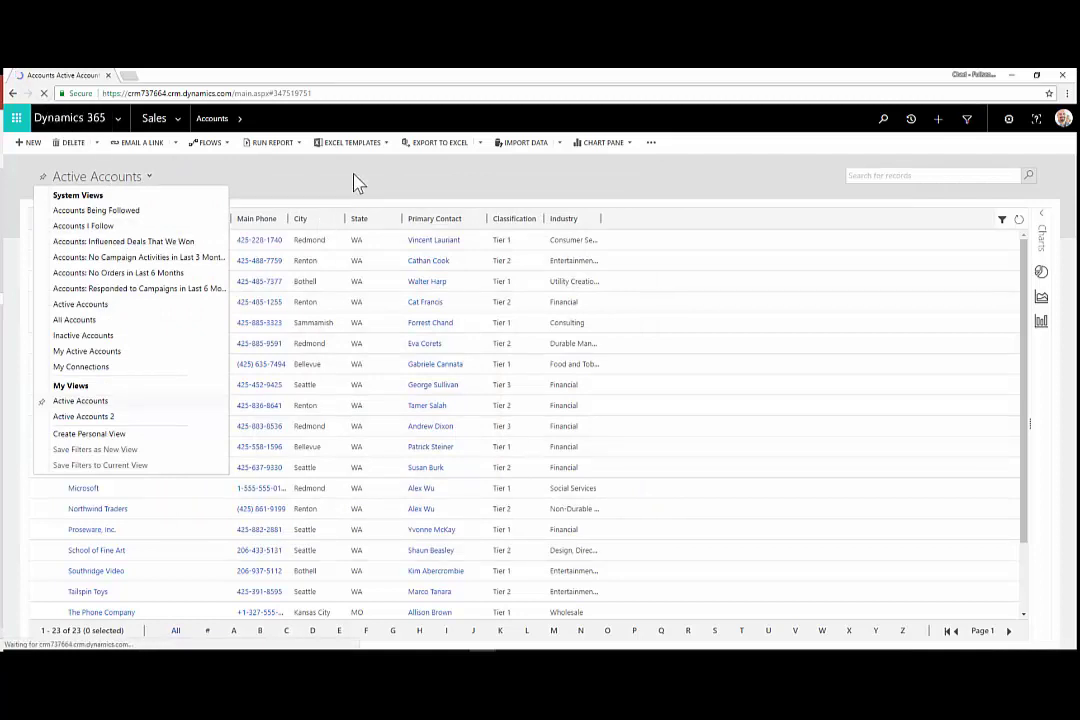
pyautogui.click(104, 180)
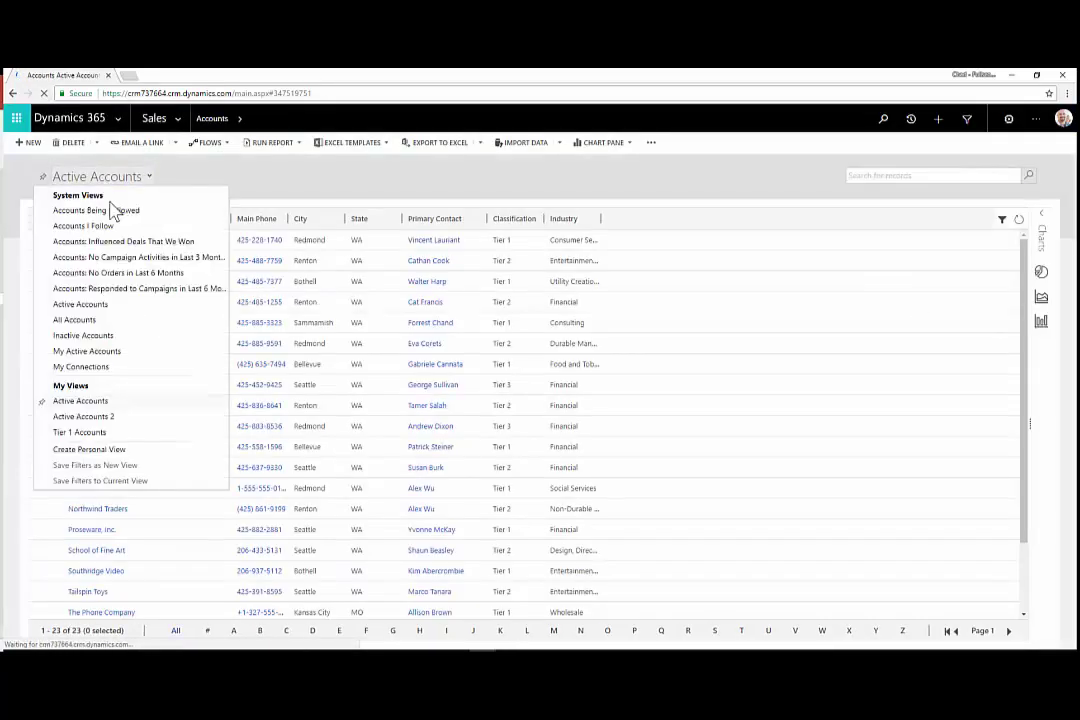
pyautogui.click(112, 434)
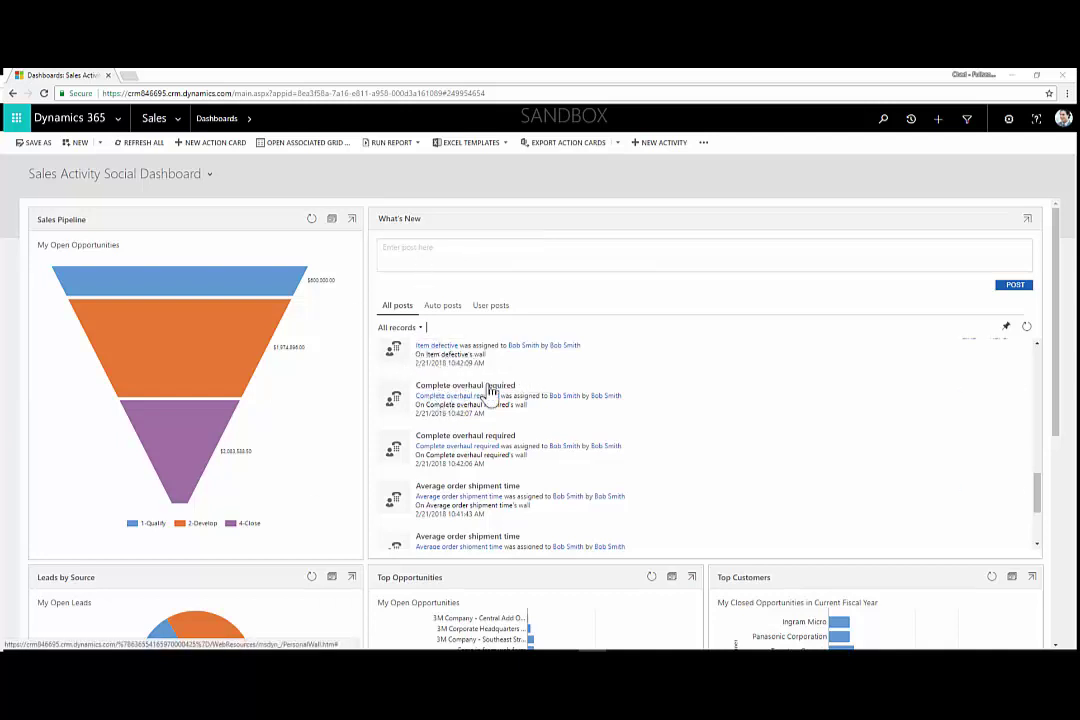
# - Look through the posts, charts and open activities on the Sales Activity Social Dashboard
pyautogui.scroll(-3, 463, 470)
pyautogui.scroll(-1, 330, 528)
pyautogui.scroll(-3, 330, 528)
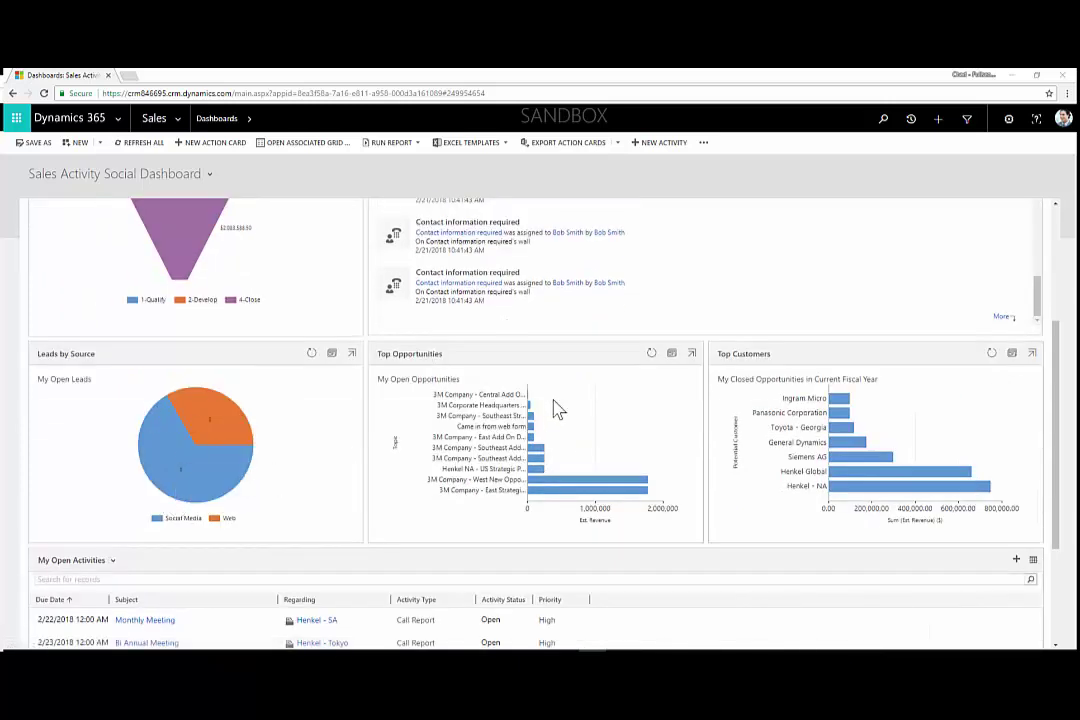
pyautogui.scroll(-2, 520, 535)
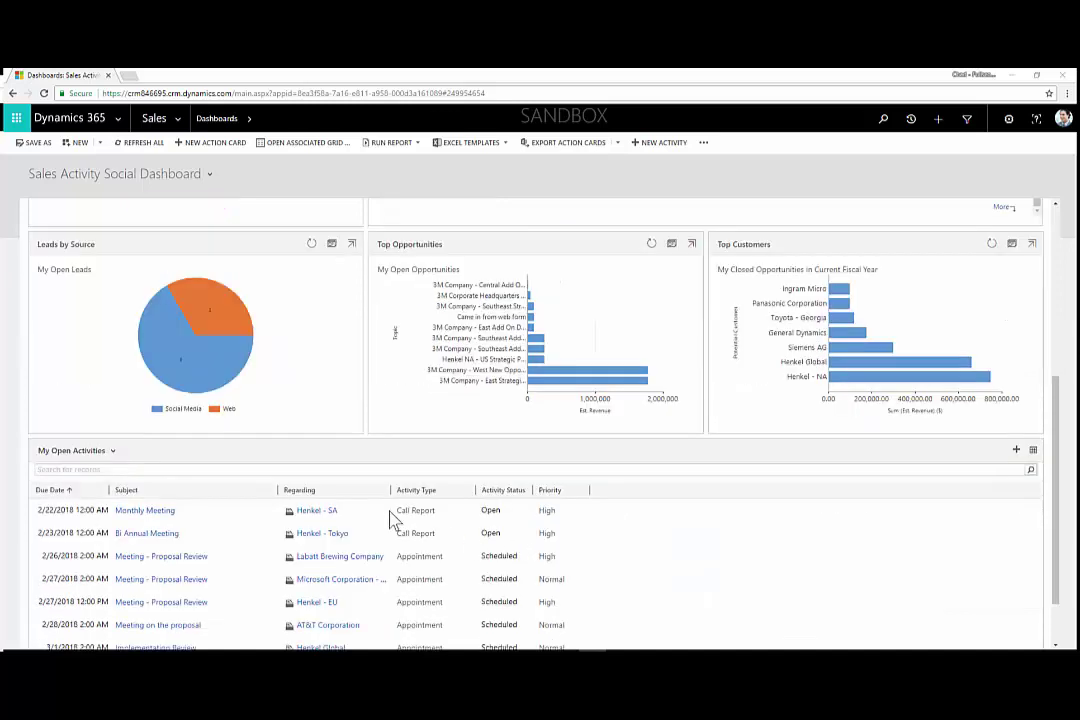
pyautogui.scroll(-1, 340, 507)
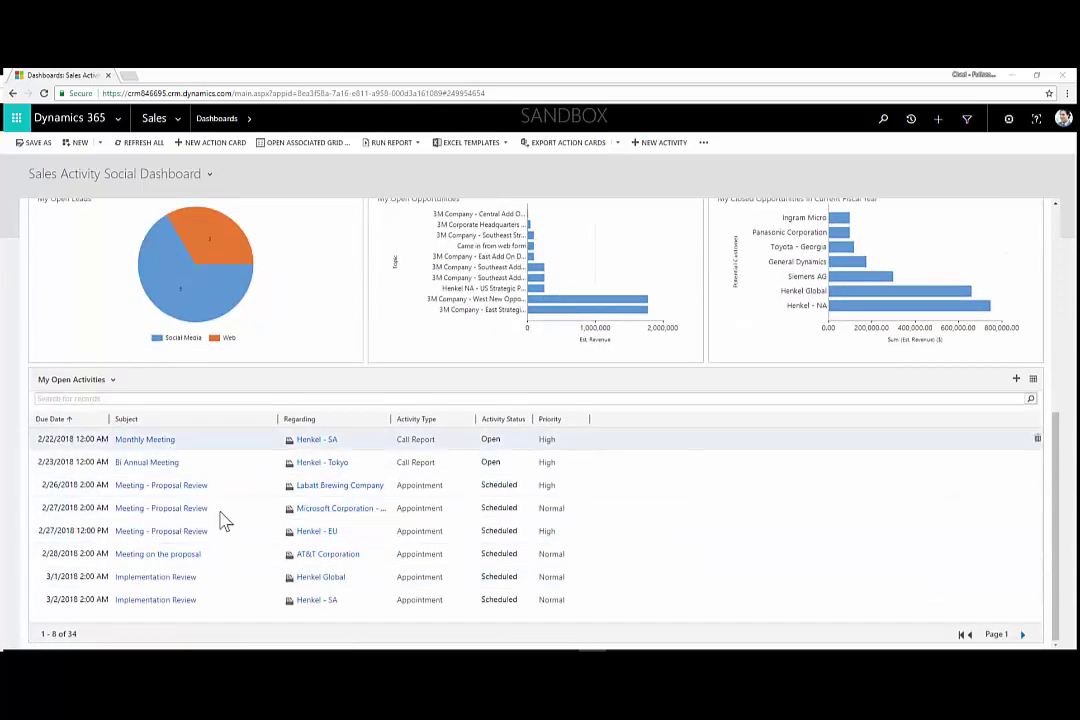
pyautogui.scroll(3, 222, 520)
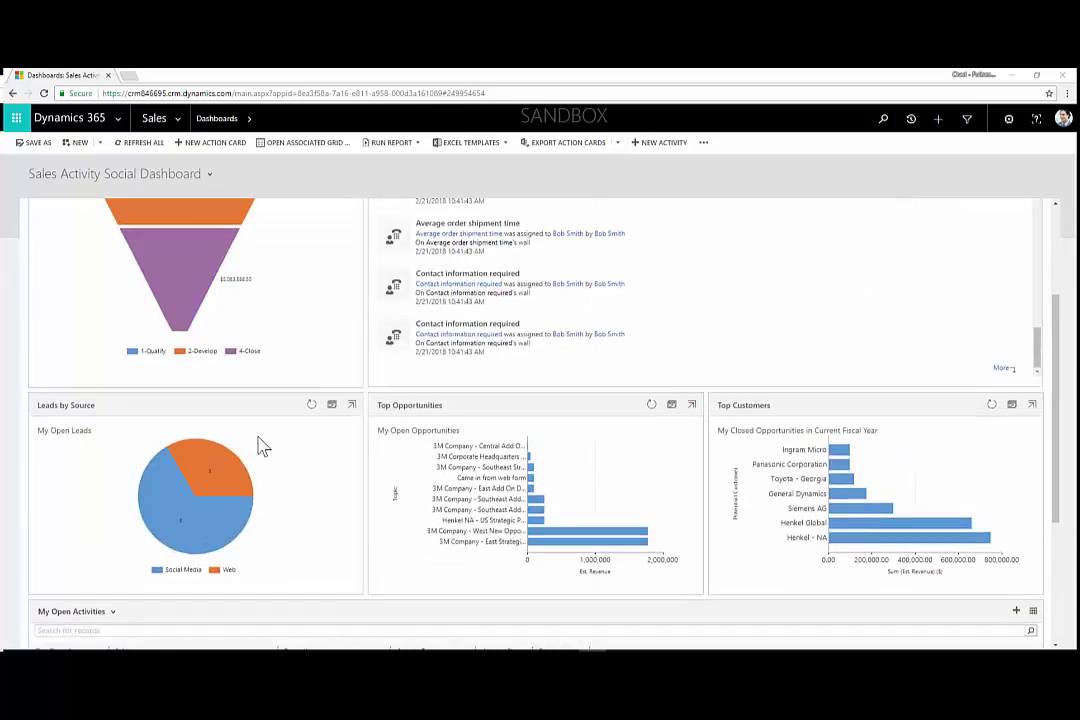
pyautogui.scroll(2, 265, 430)
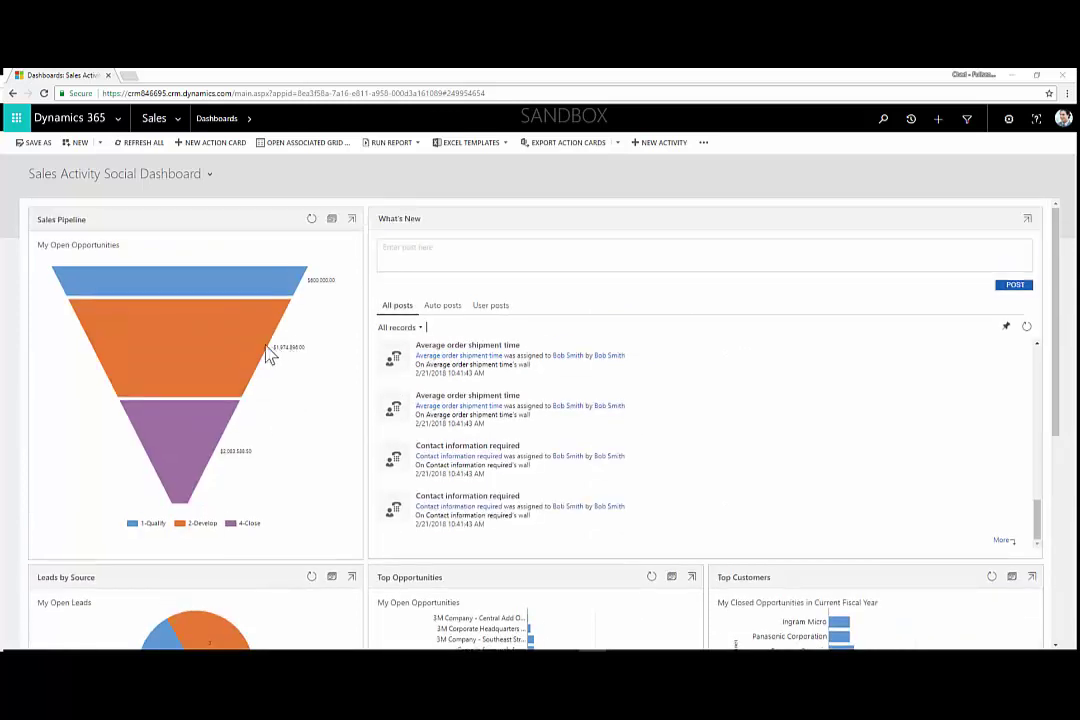
# - View the Sales Pipeline chart enlarged, and examine its underlying My Open Opportunities records in a maximized window
pyautogui.click(352, 222)
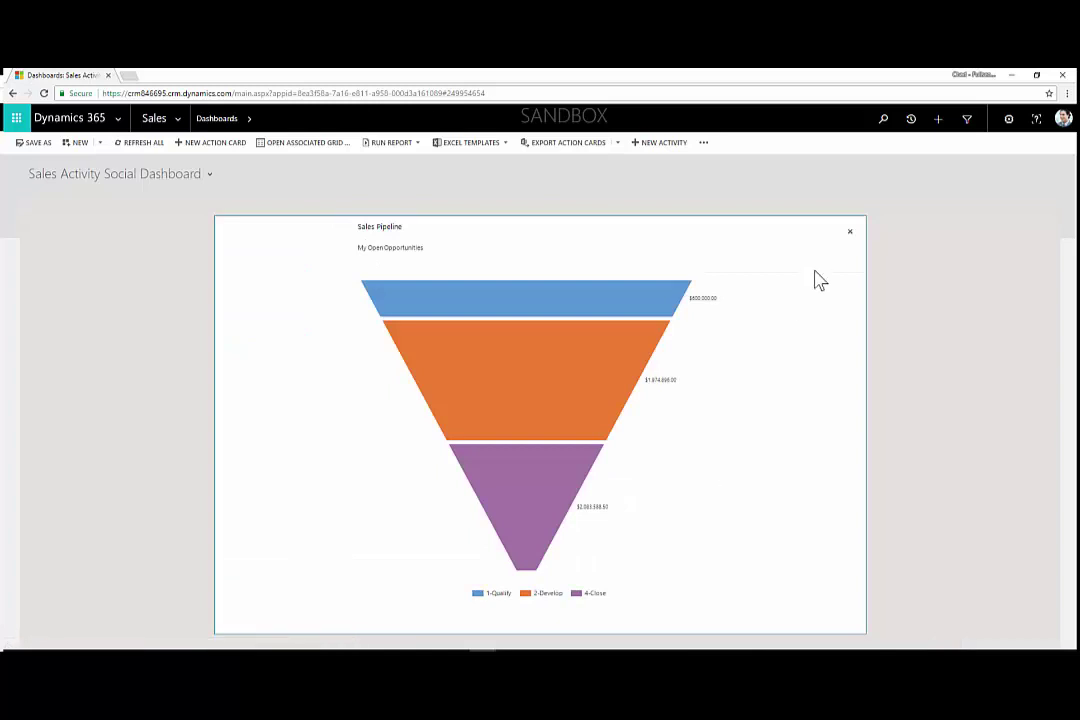
pyautogui.click(850, 232)
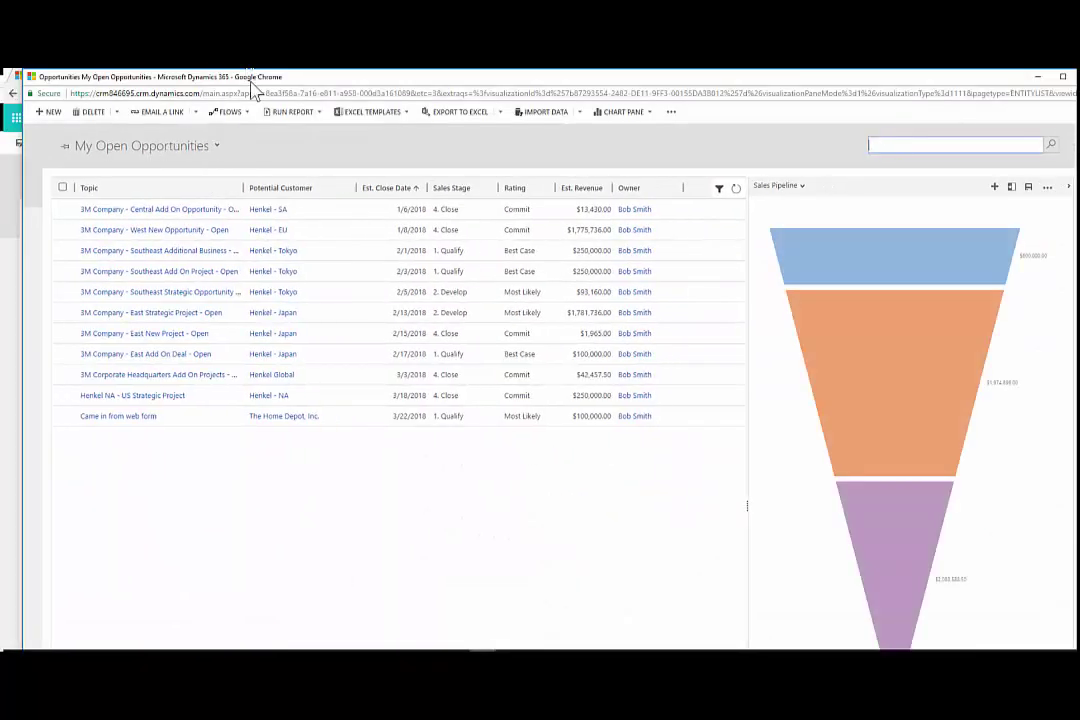
pyautogui.doubleClick(250, 78)
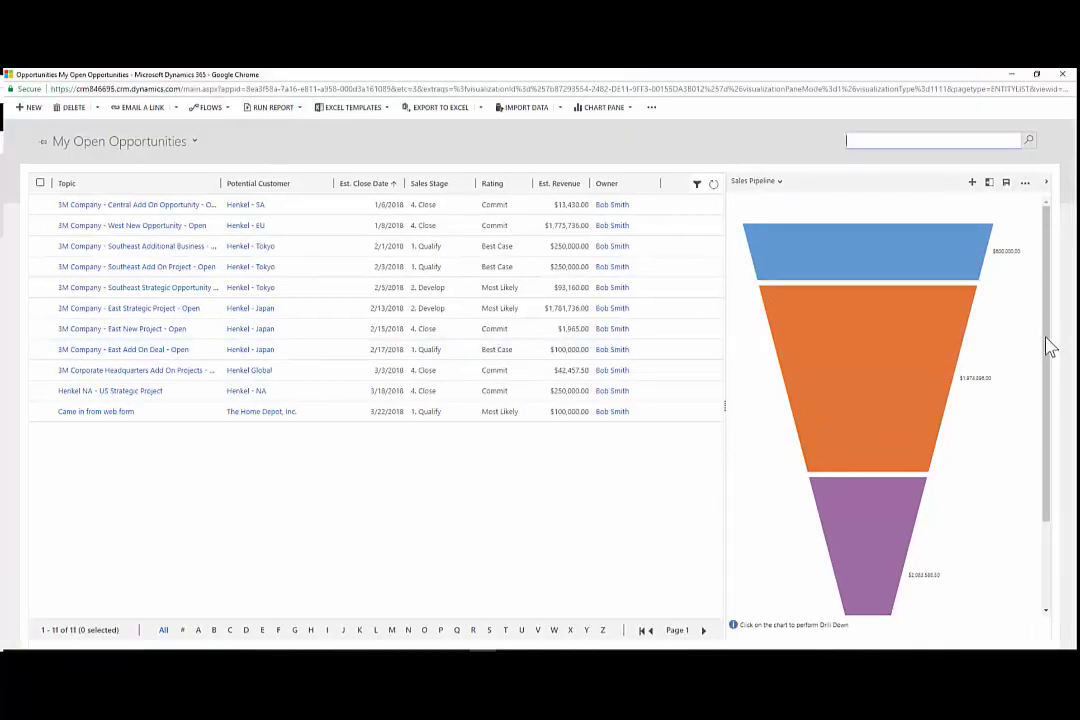
pyautogui.scroll(-2, 1041, 422)
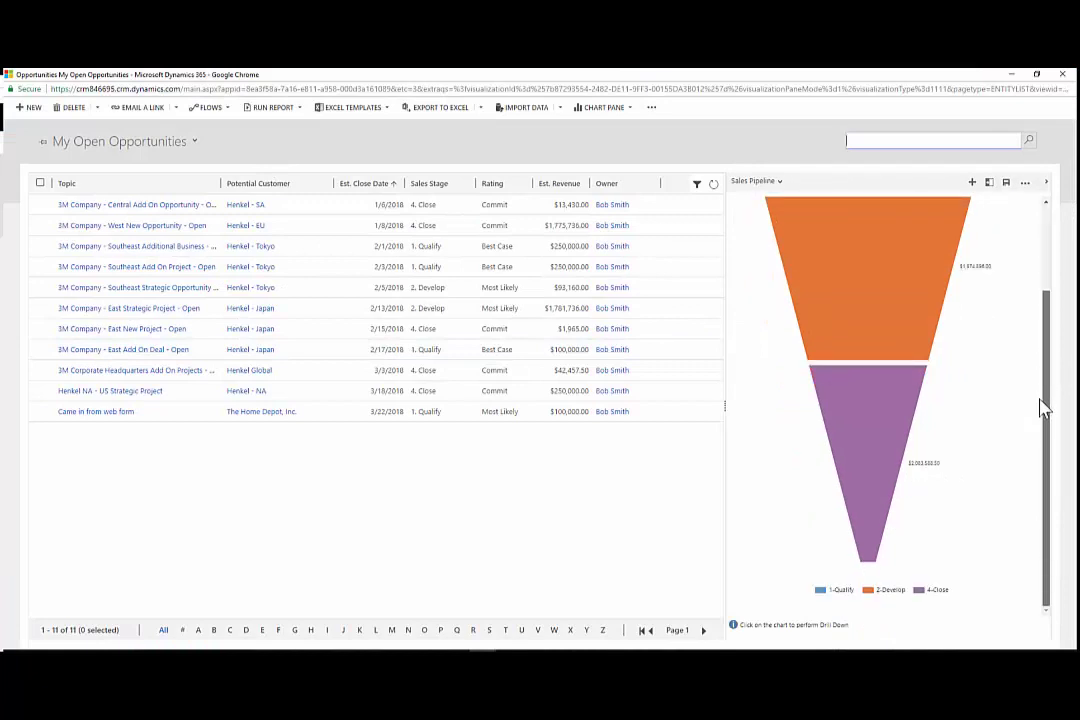
pyautogui.scroll(2, 1041, 393)
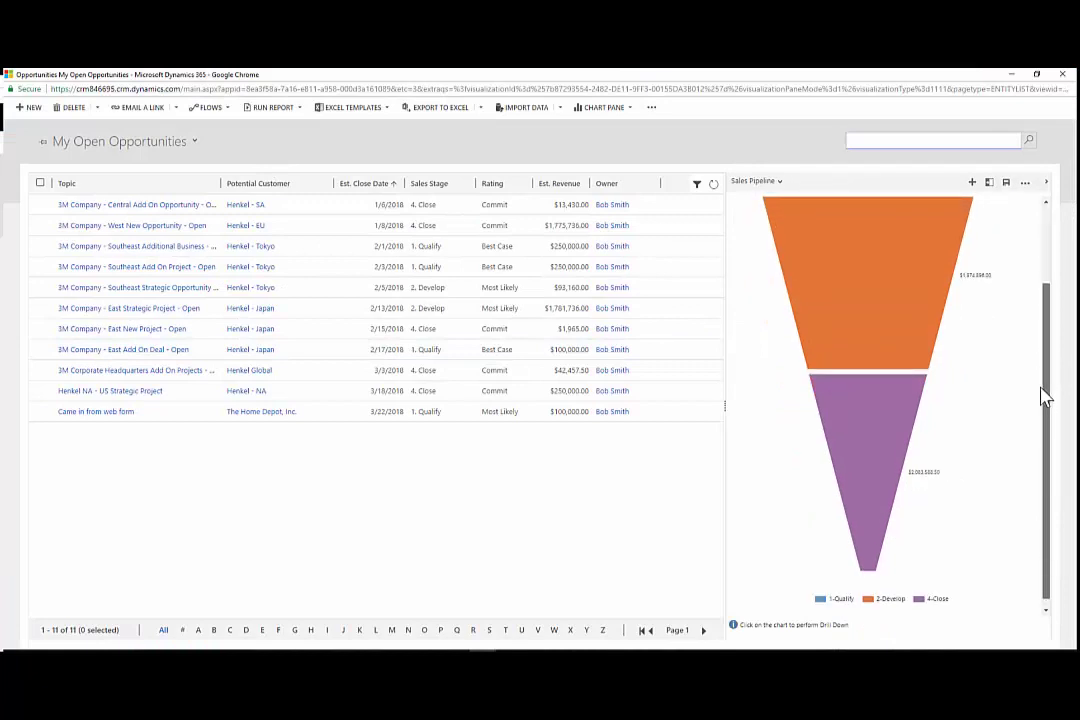
# - Drill down into the 2-Develop segment of the Sales Pipeline chart by Est. Close Date
pyautogui.click(880, 328)
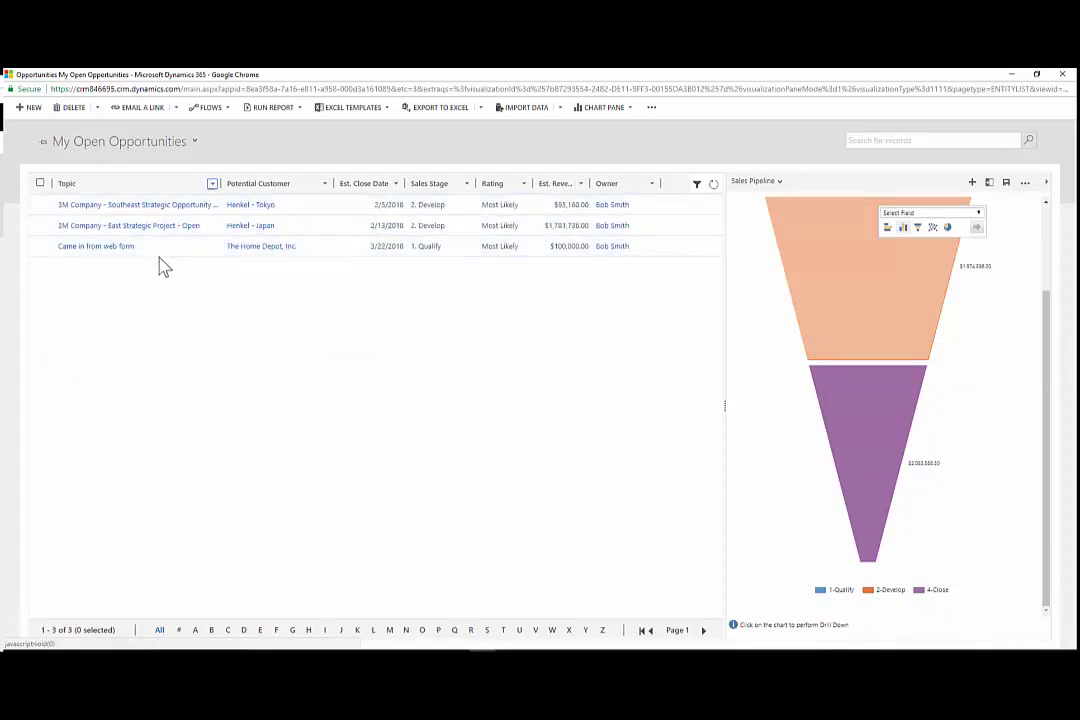
pyautogui.click(901, 214)
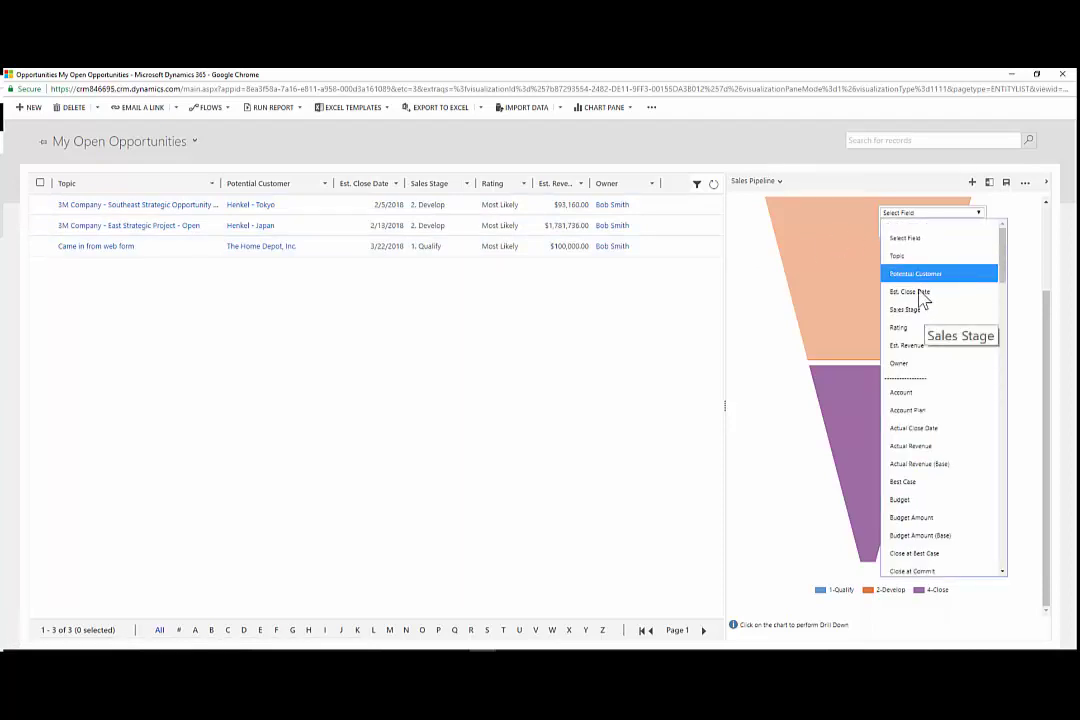
pyautogui.click(903, 293)
pyautogui.click(980, 230)
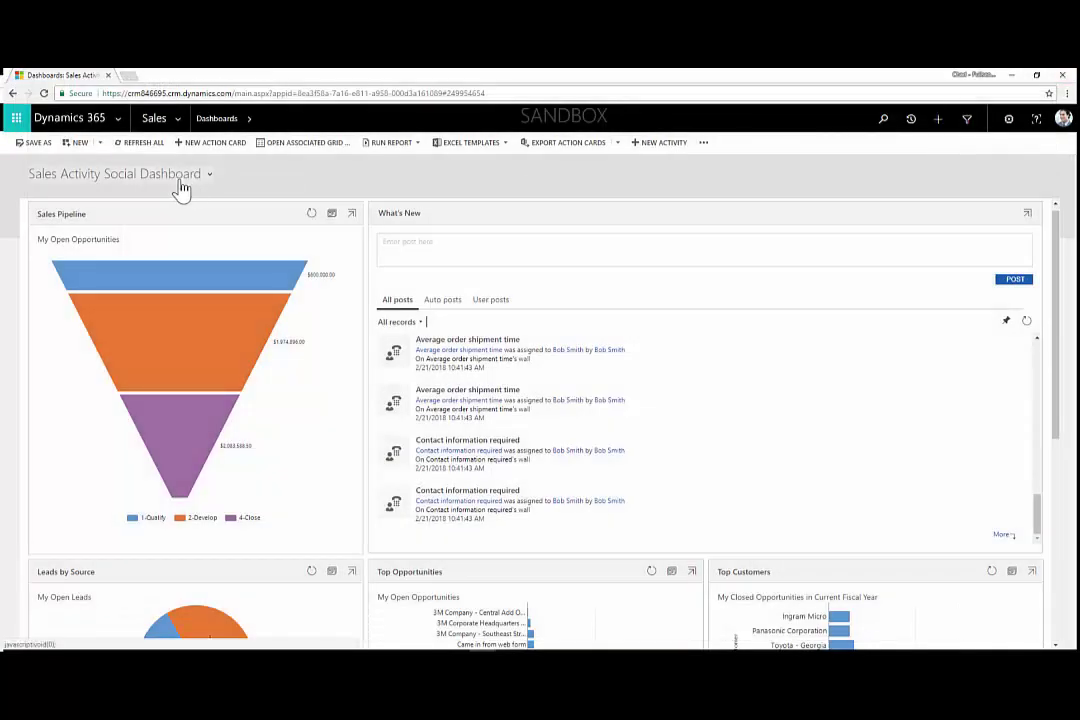
# - Switch to the 01. Business Outcomes dashboard and look through its pipeline, revenue, lead and opportunity charts
pyautogui.click(181, 178)
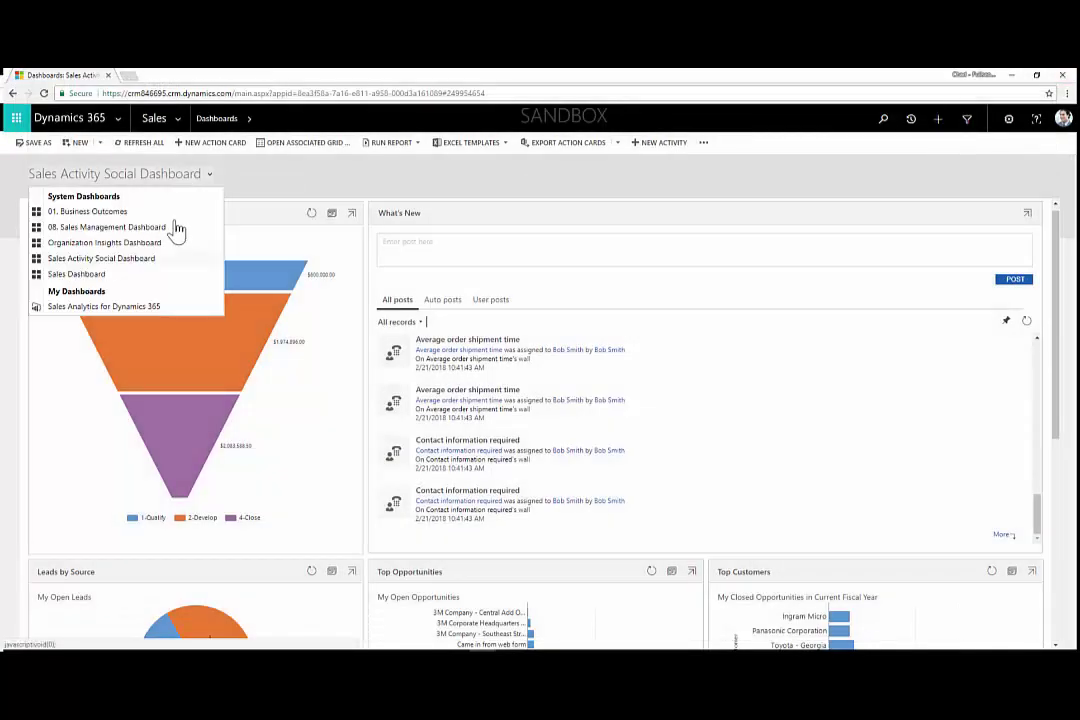
pyautogui.click(119, 214)
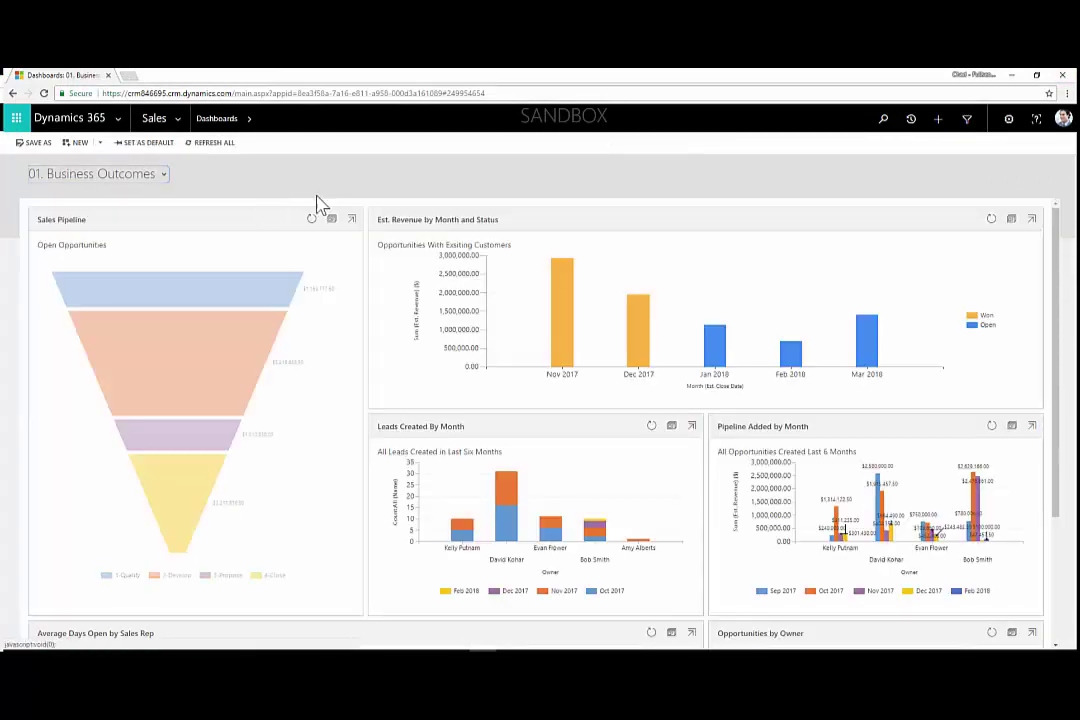
pyautogui.scroll(-1, 470, 495)
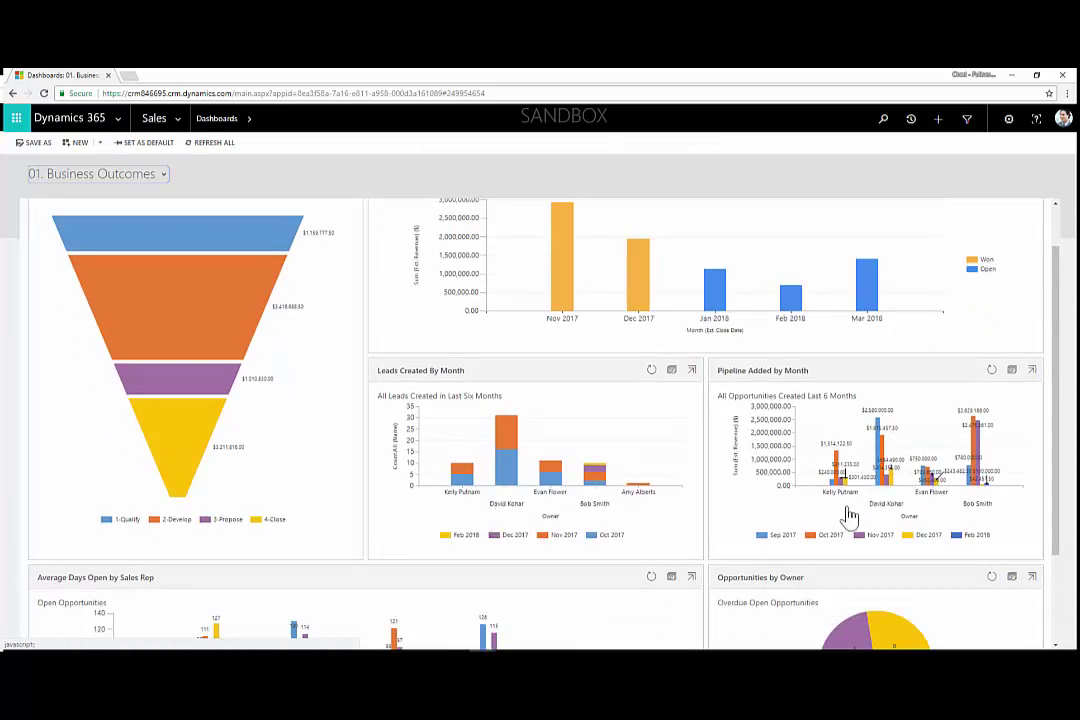
pyautogui.scroll(-2, 848, 515)
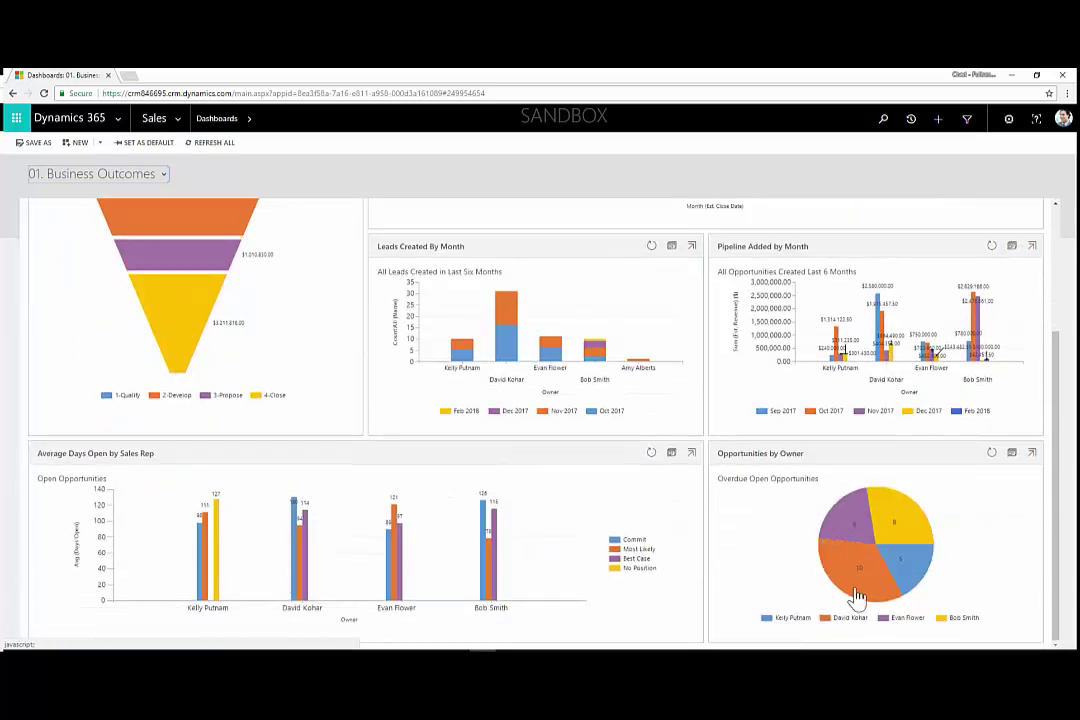
# - Switch to the Organization Insights Dashboard to view user activity and operations
pyautogui.click(122, 188)
pyautogui.click(112, 243)
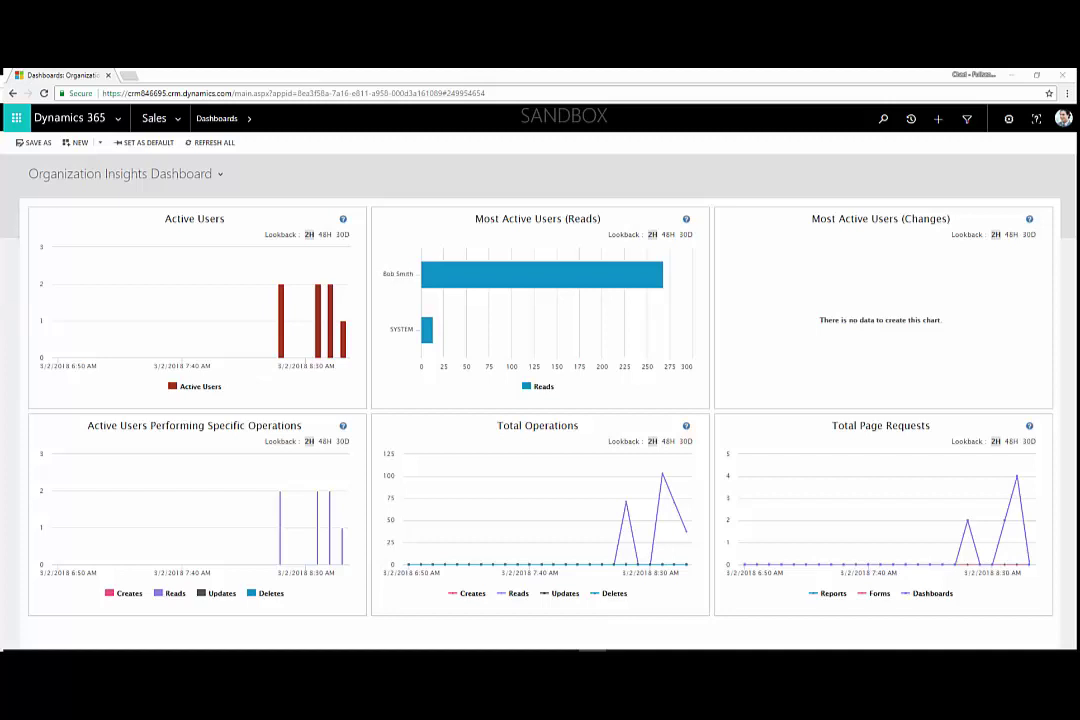
pyautogui.moveTo(2, 195); pyautogui.dragTo(762, 150)
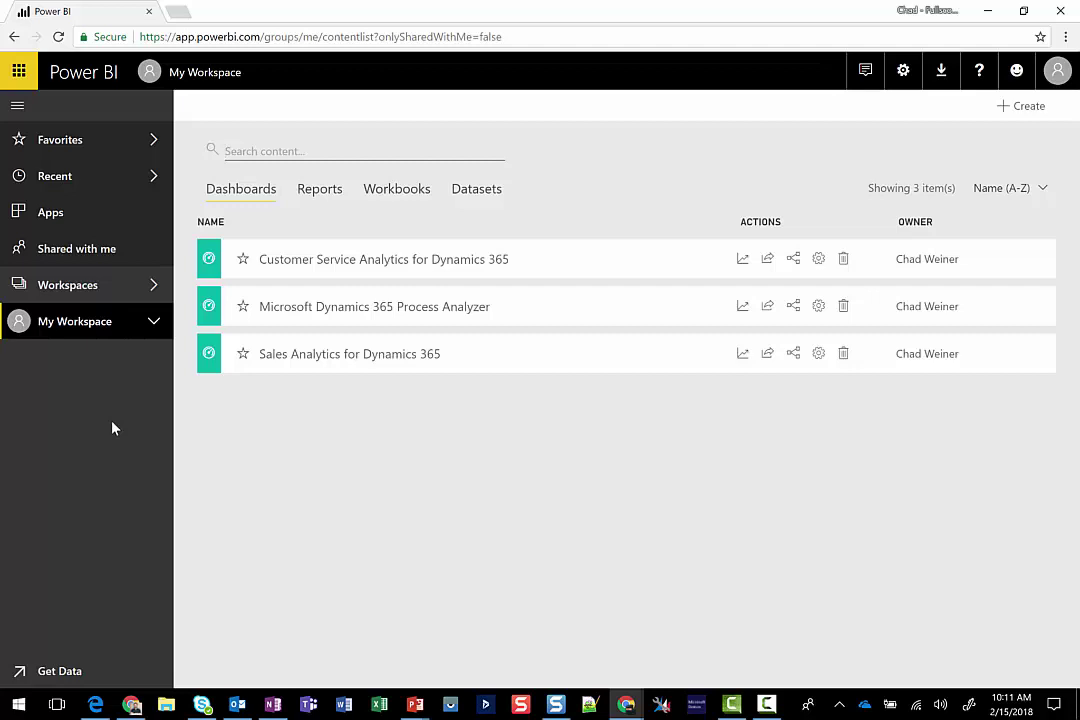
# - View the Get Data sources available in Power BI, and return to My Workspace
pyautogui.click(55, 672)
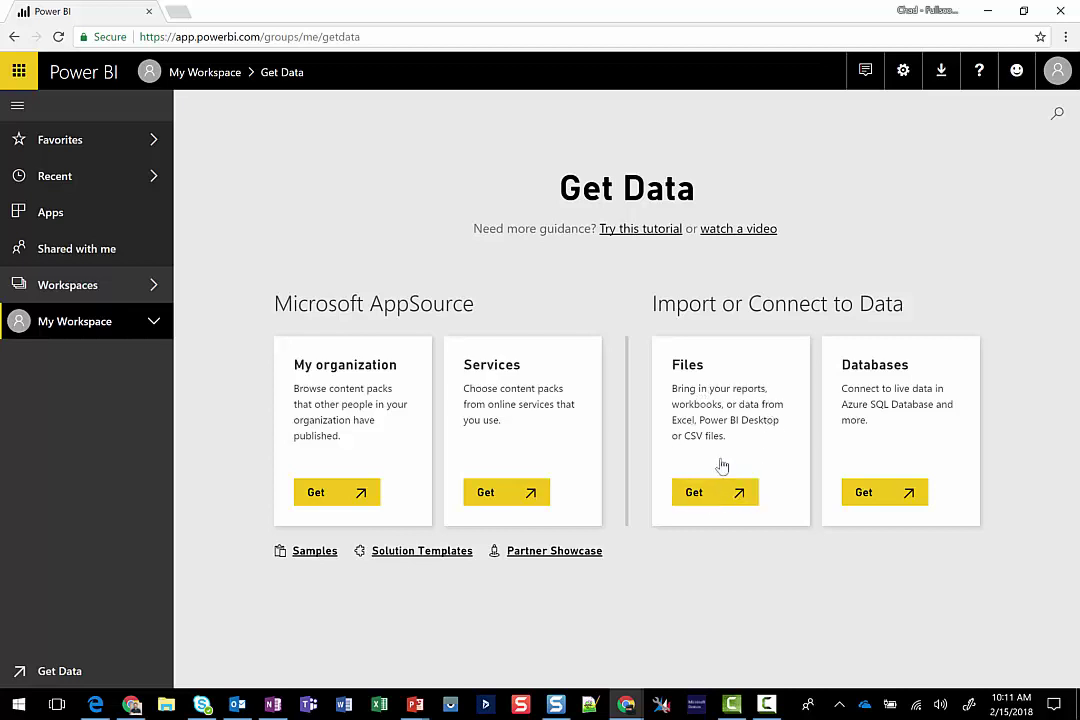
pyautogui.click(82, 326)
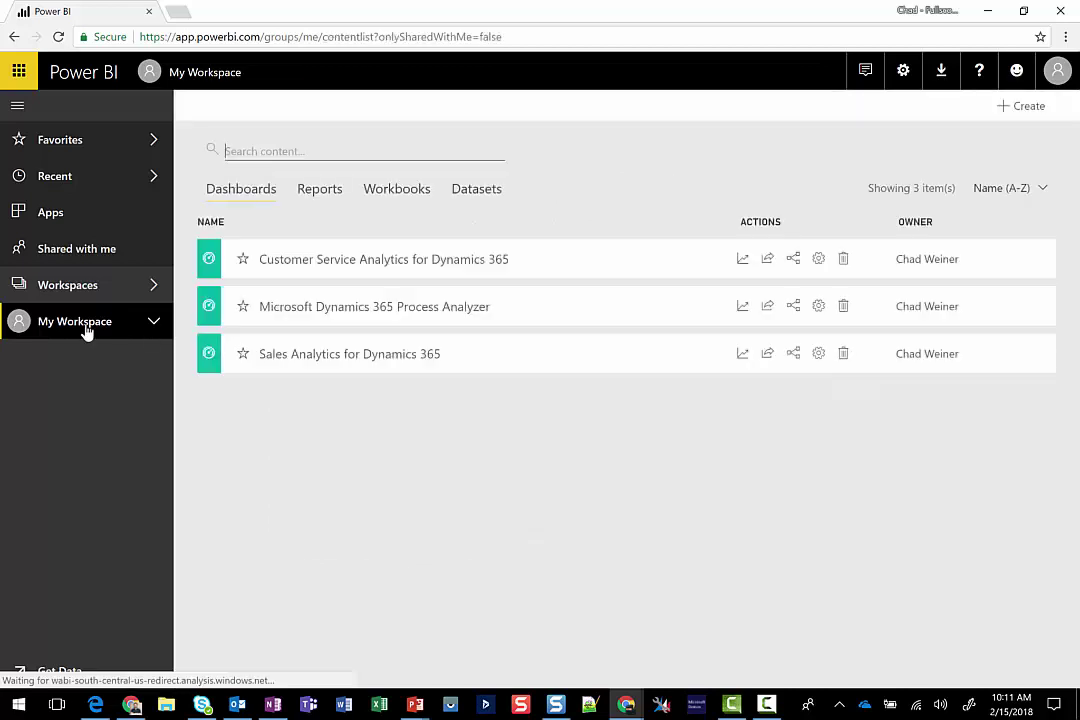
# - Open the Sales Analytics for Dynamics 365 dashboard with the navigation pane collapsed, and look through its revenue, map and trend tiles
pyautogui.click(326, 360)
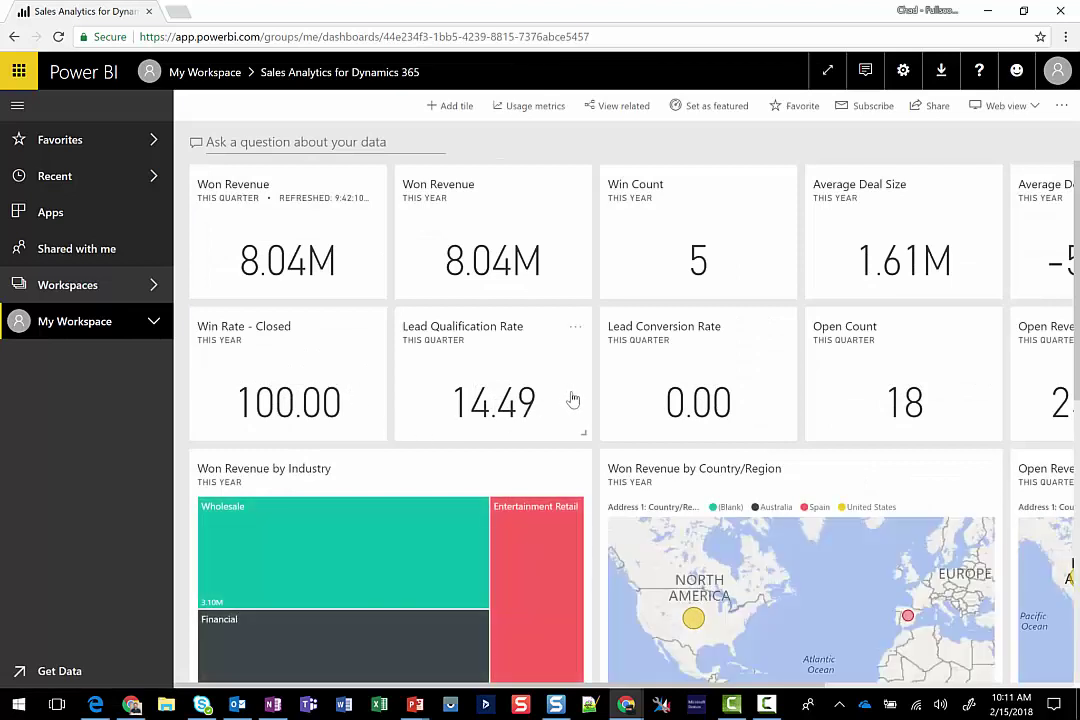
pyautogui.click(17, 102)
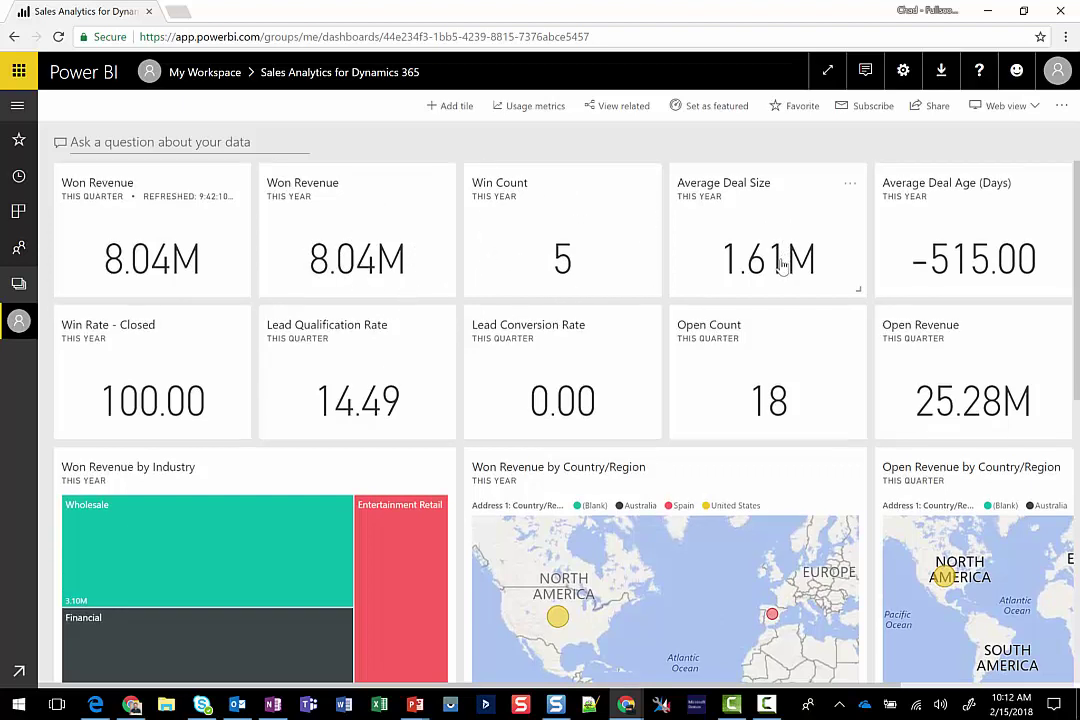
pyautogui.scroll(-2, 780, 265)
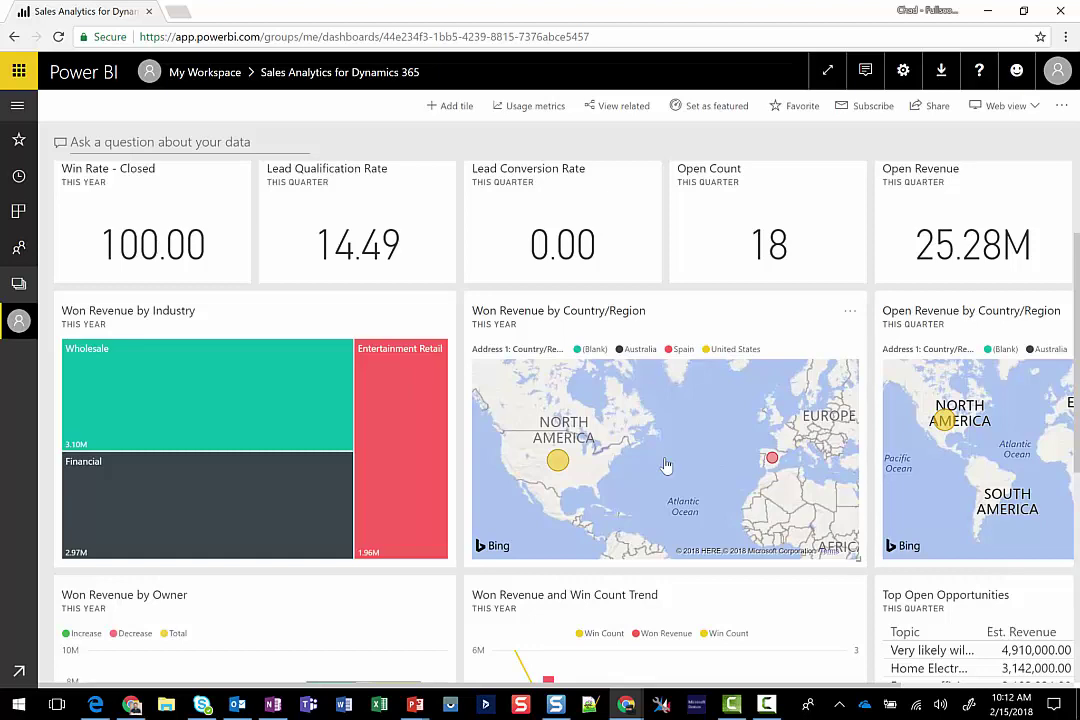
pyautogui.scroll(-3, 666, 465)
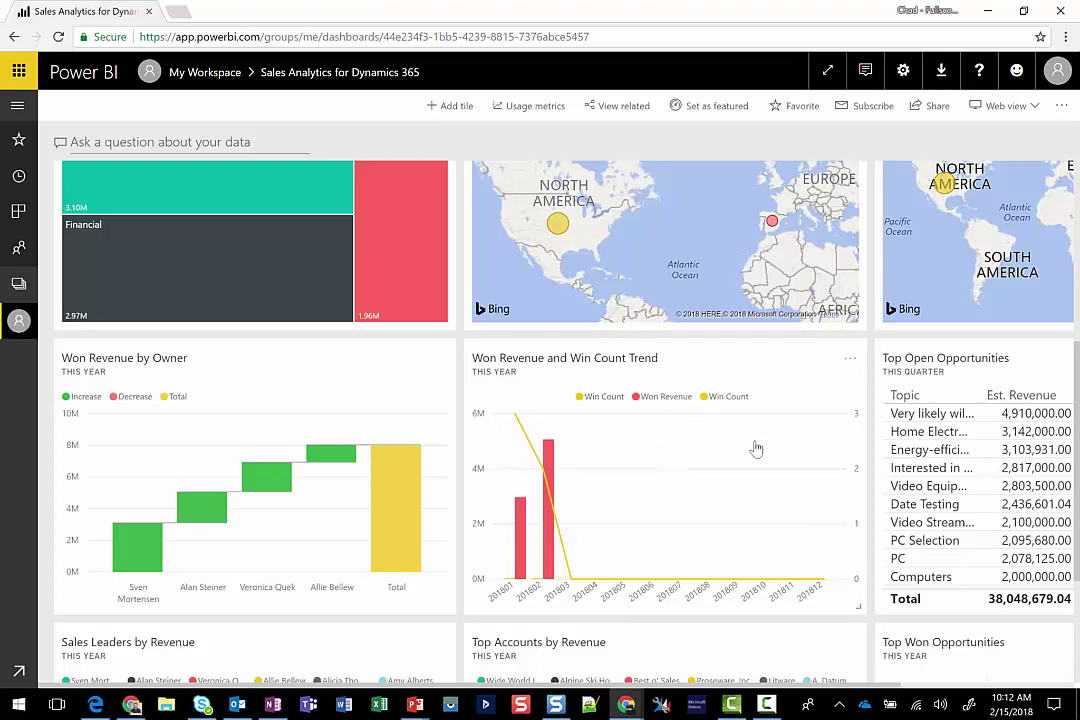
pyautogui.scroll(4, 735, 528)
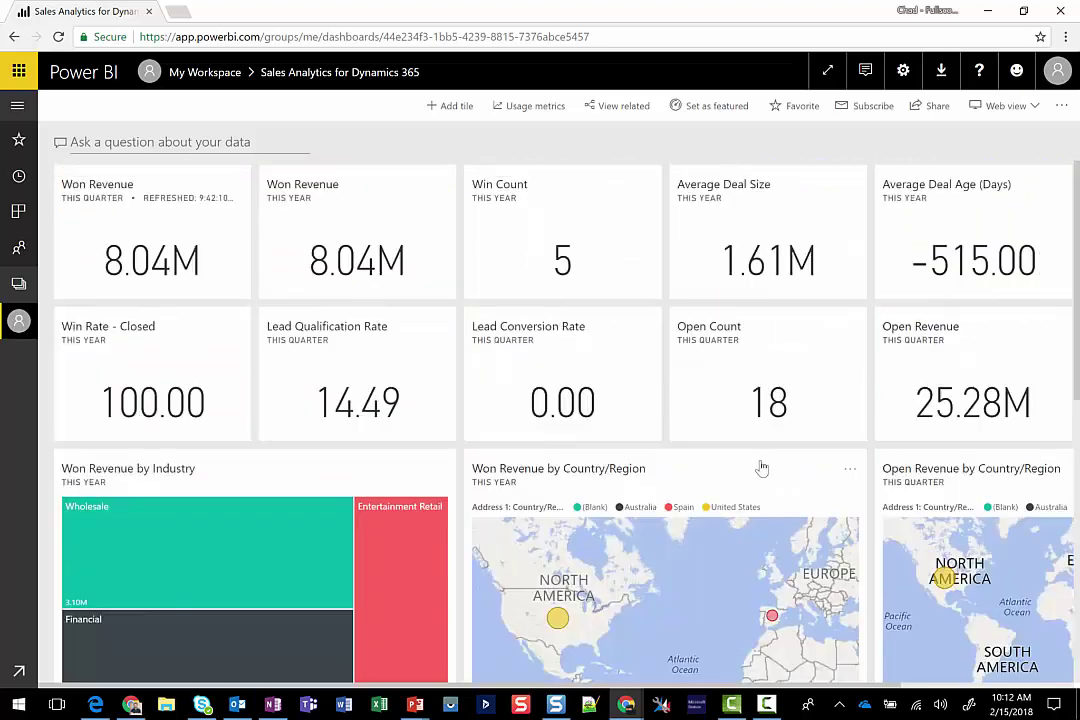
# - Open the report behind the Won Revenue tile, and cross-filter its Sales Pipeline page by the 2-Develop stage
pyautogui.click(128, 196)
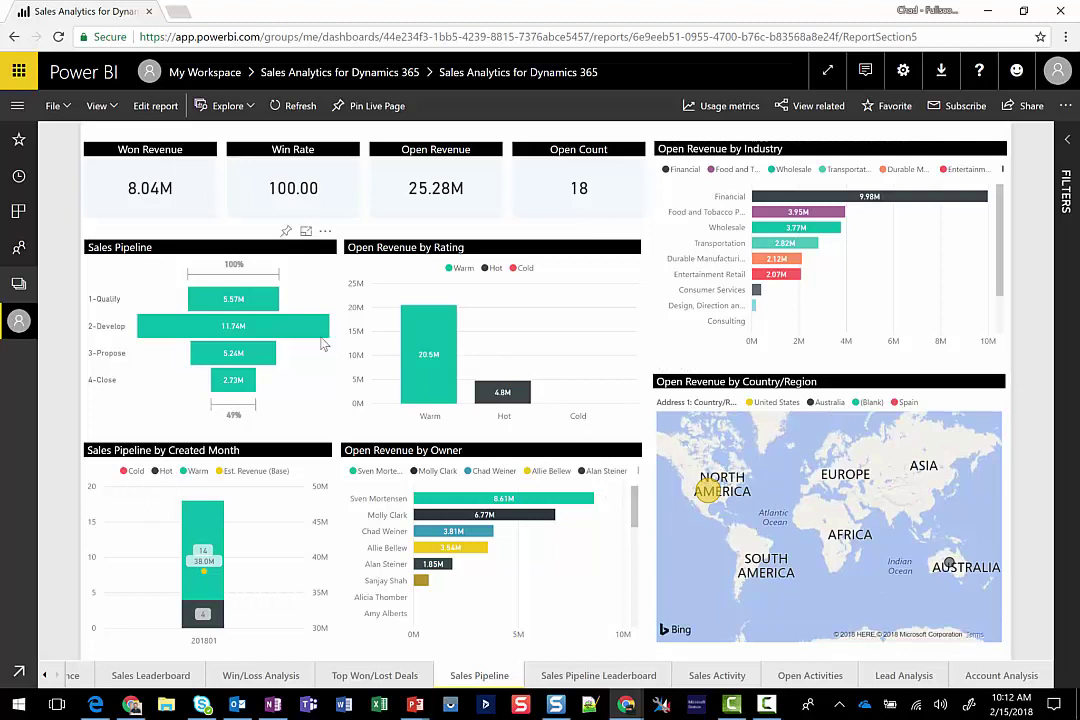
pyautogui.click(278, 329)
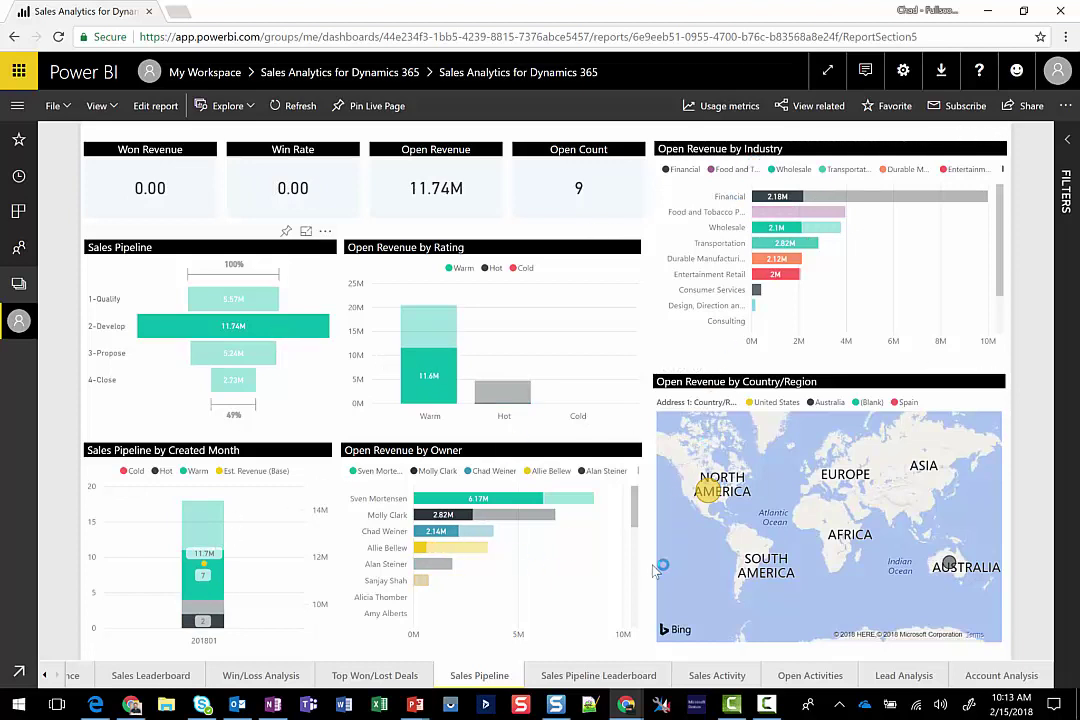
# - Filter the Sales Pipeline Leaderboard page by the United States territory, and replace that filter with EUMA
pyautogui.click(575, 676)
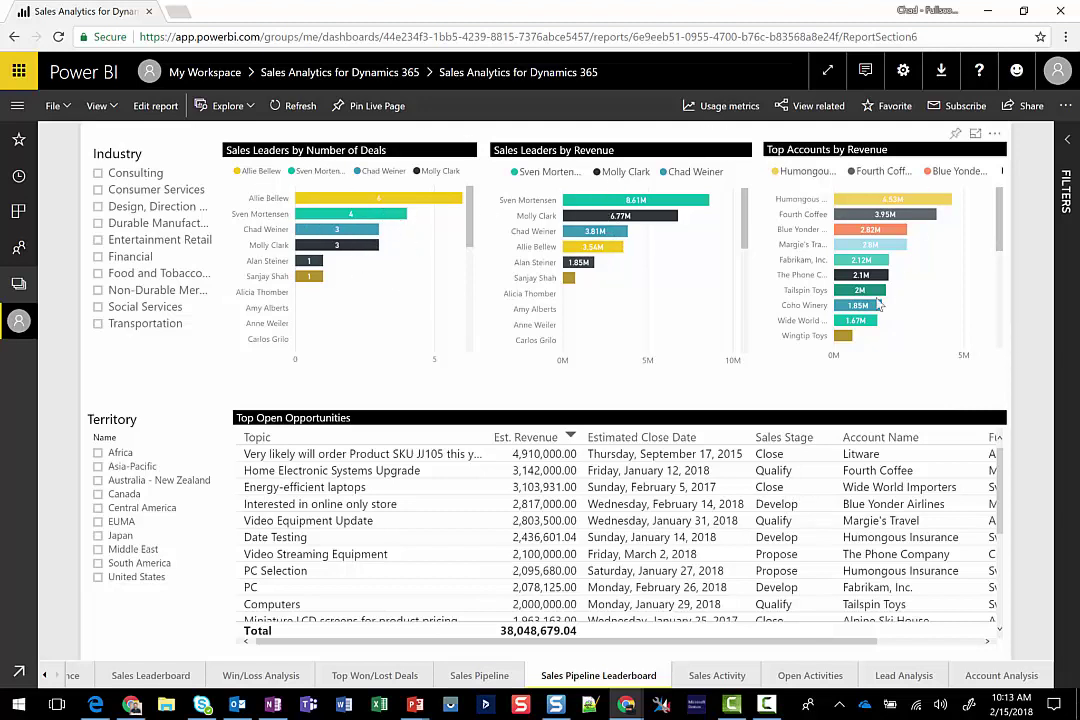
pyautogui.click(98, 577)
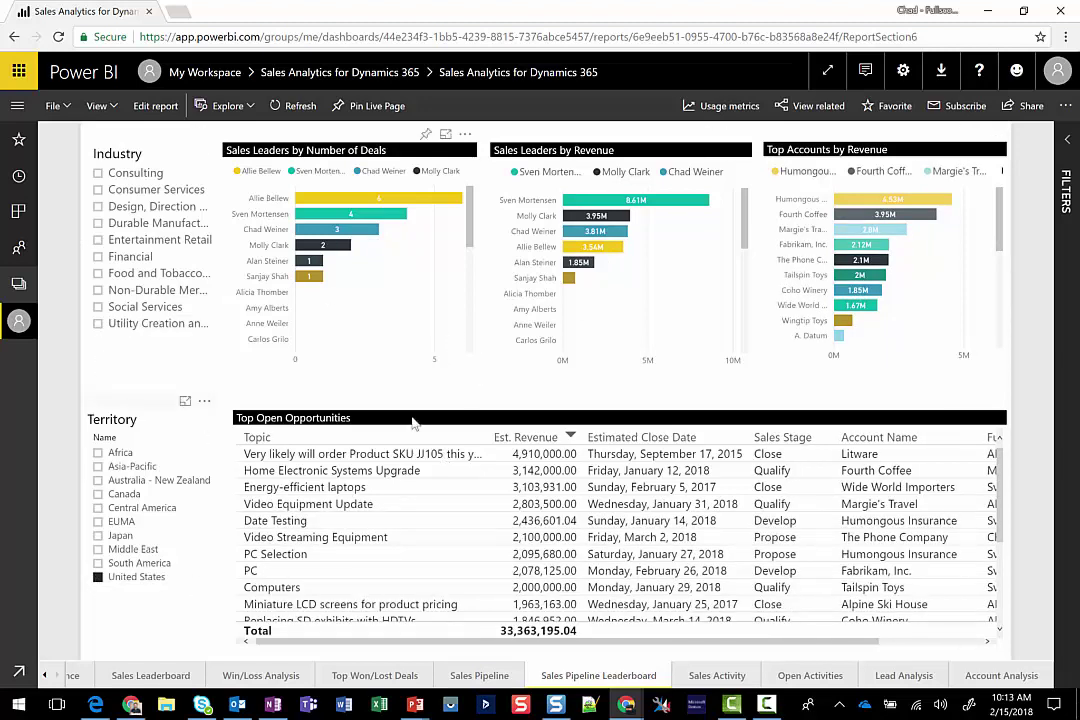
pyautogui.click(98, 577)
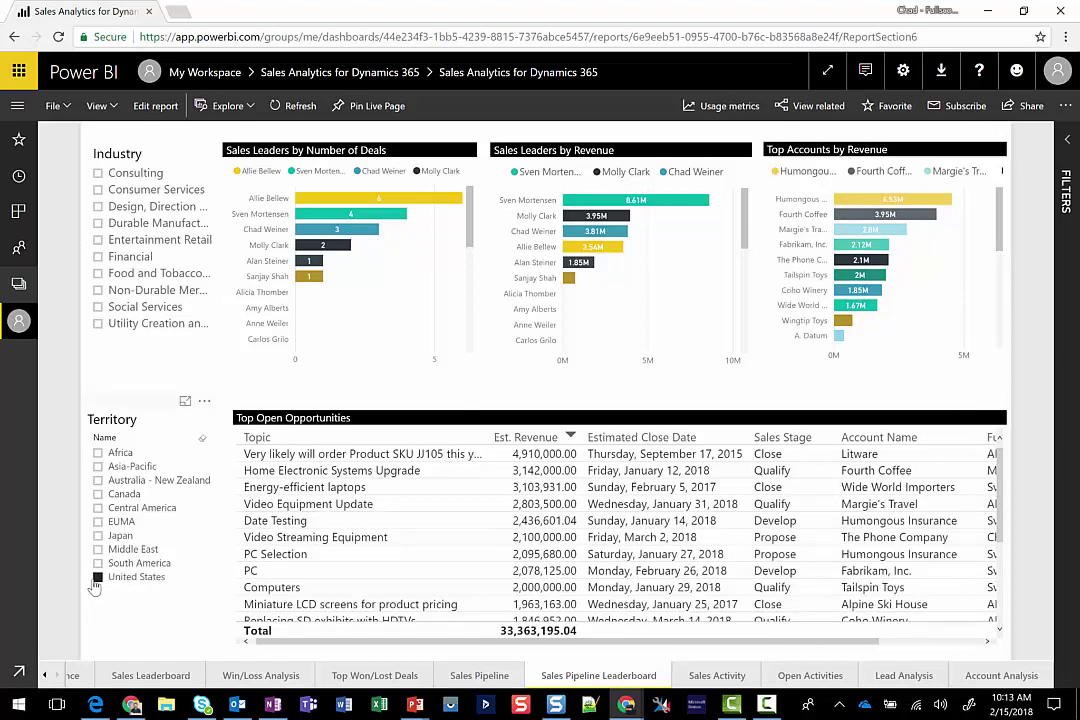
pyautogui.click(98, 521)
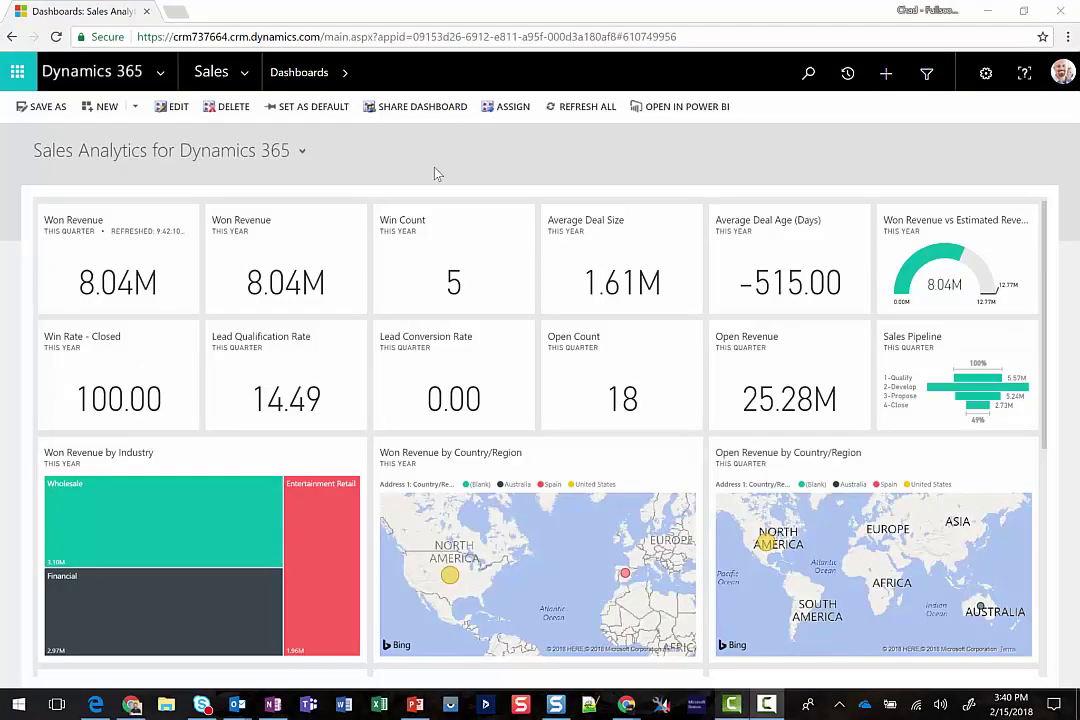
# - Switch the Dynamics 365 dashboard to D365 & PBI, and look through its combined Power BI tiles, charts and opportunity list
pyautogui.click(112, 106)
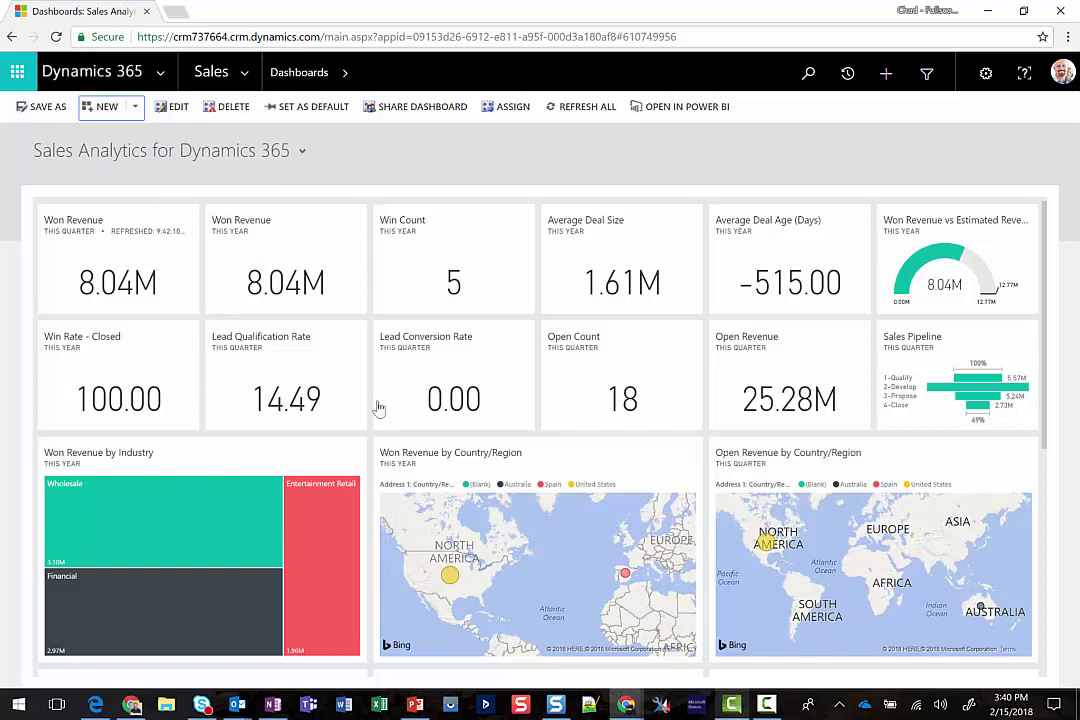
pyautogui.click(137, 150)
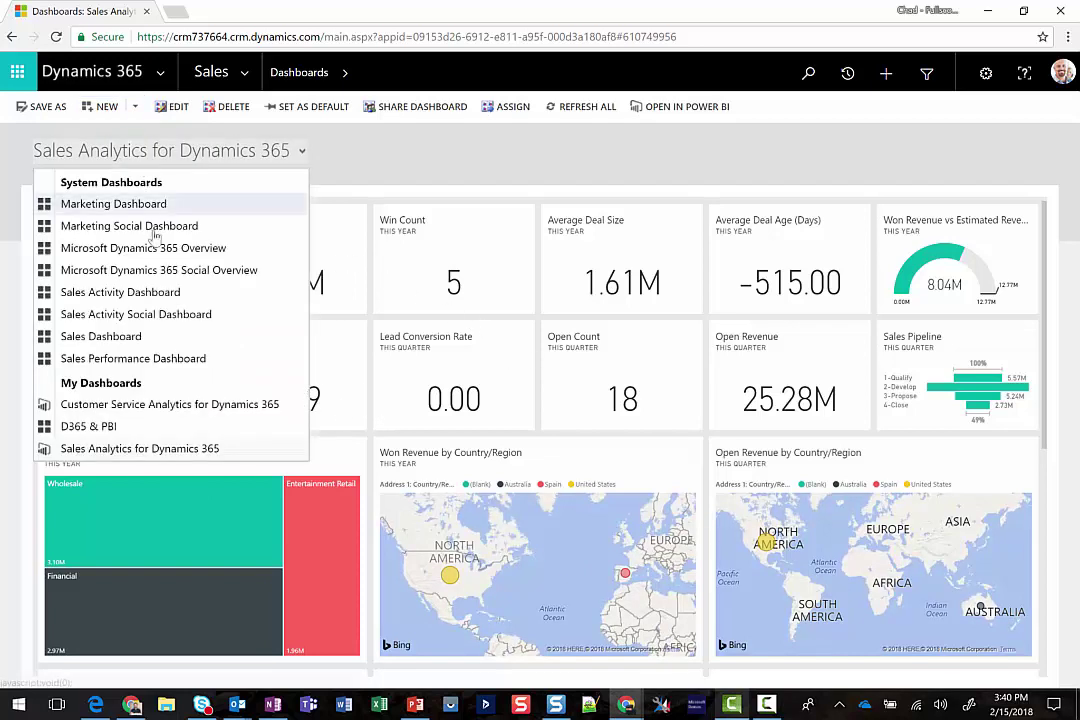
pyautogui.click(145, 427)
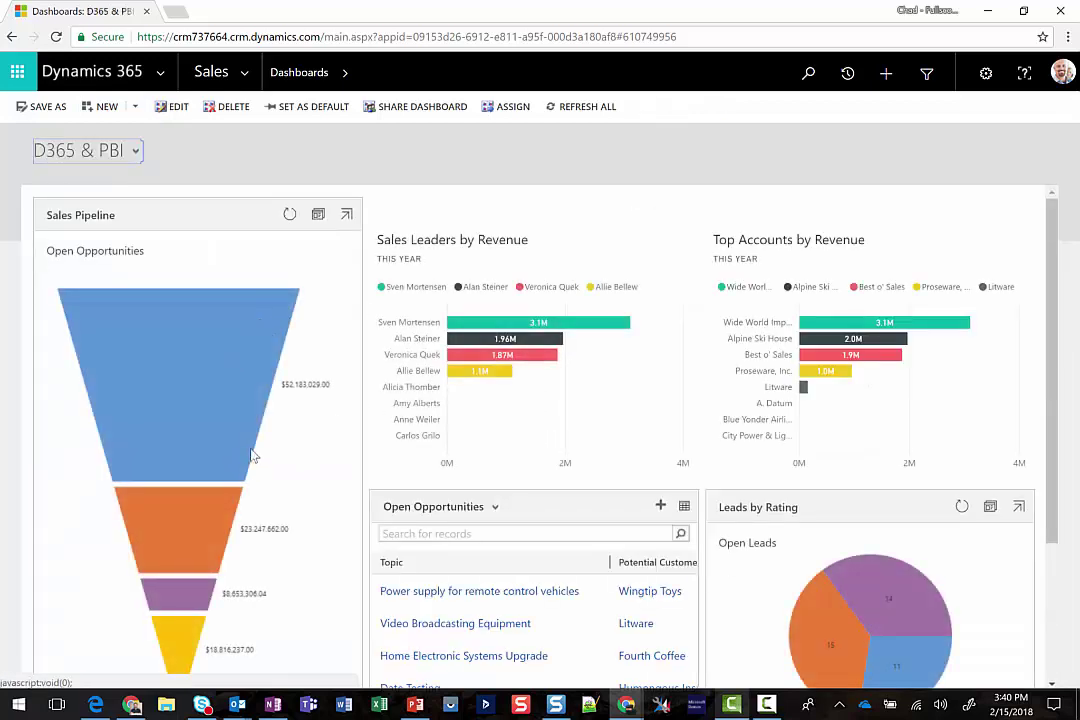
pyautogui.moveTo(215, 344)
pyautogui.scroll(-1, 215, 350)
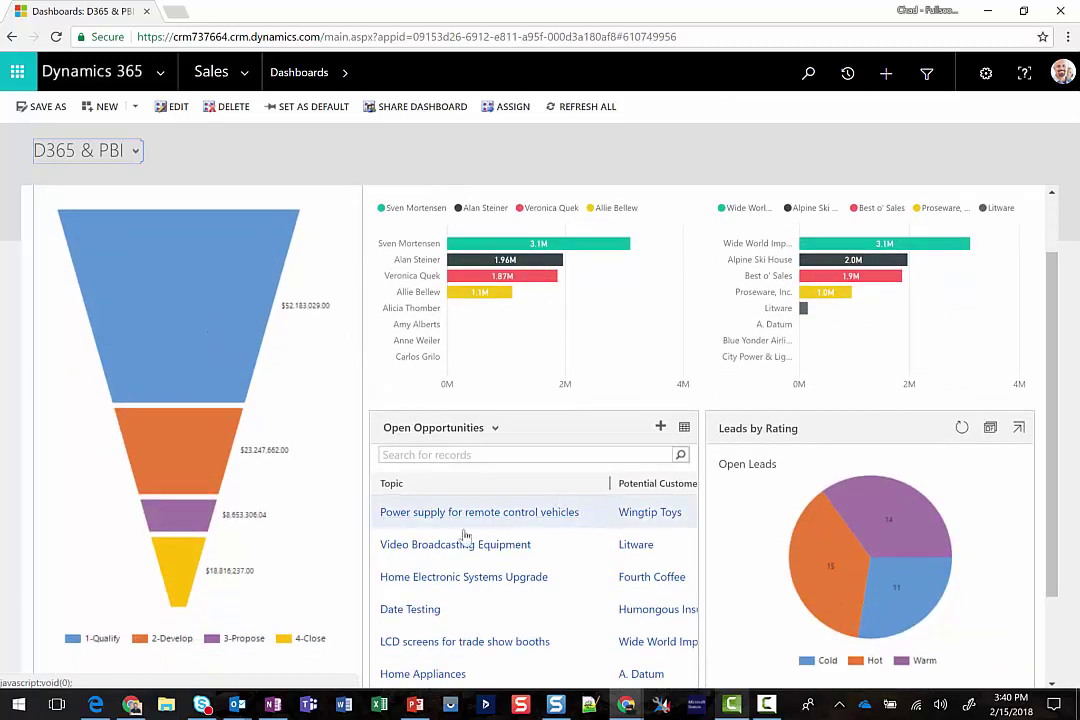
pyautogui.scroll(1, 453, 374)
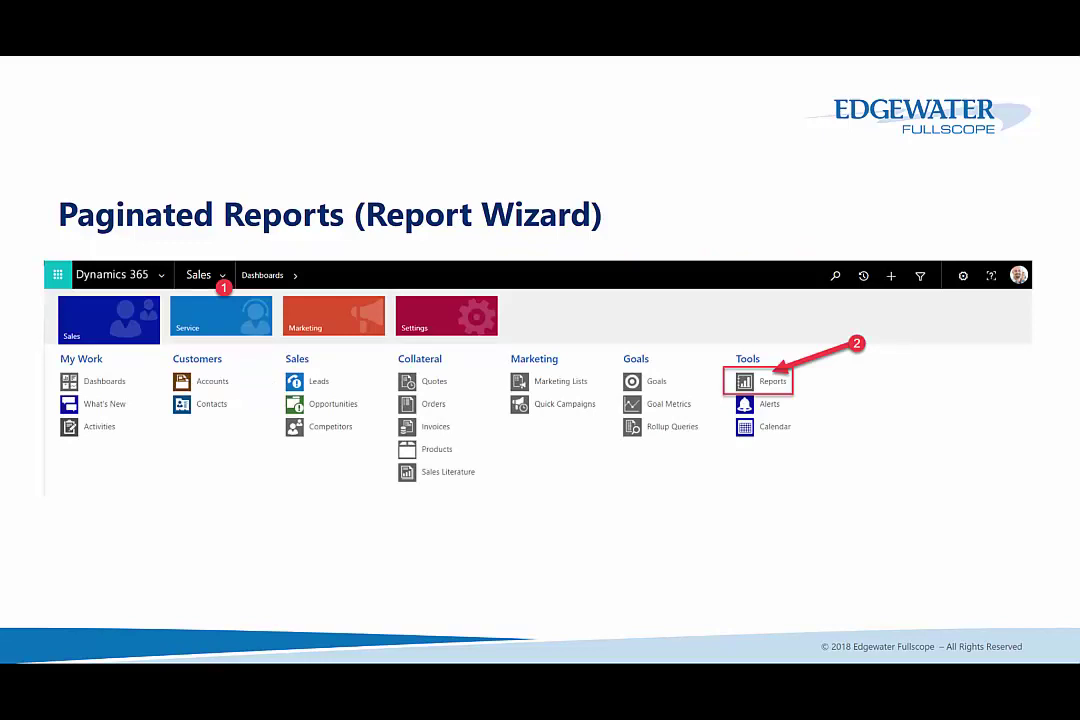
pyautogui.press('Right')
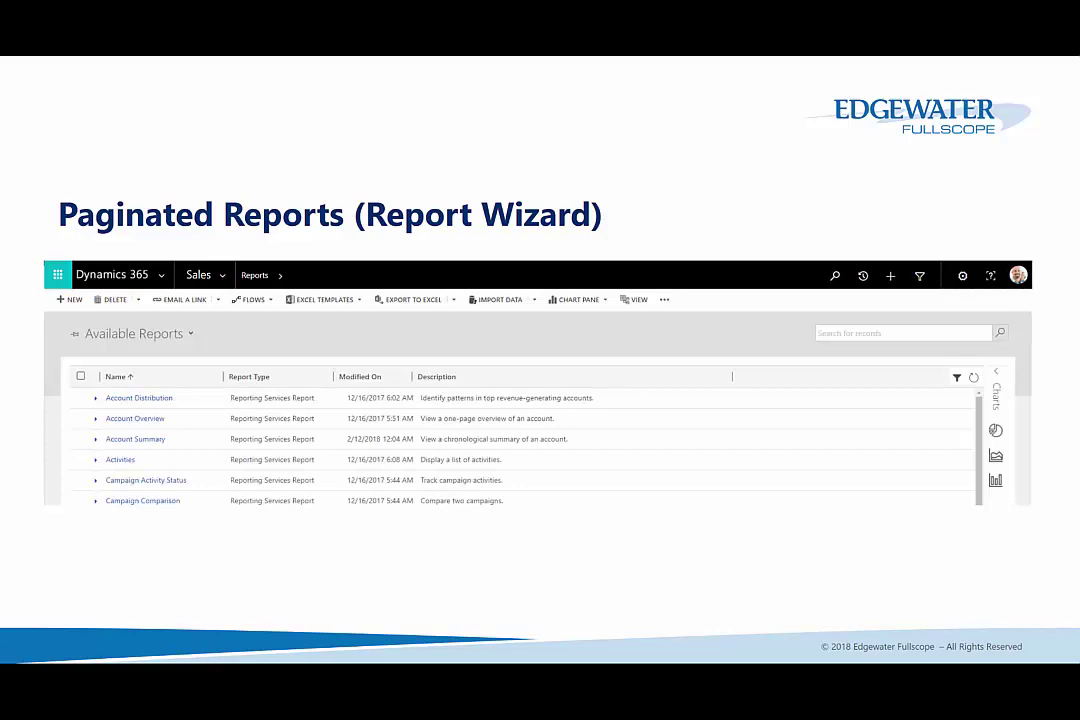